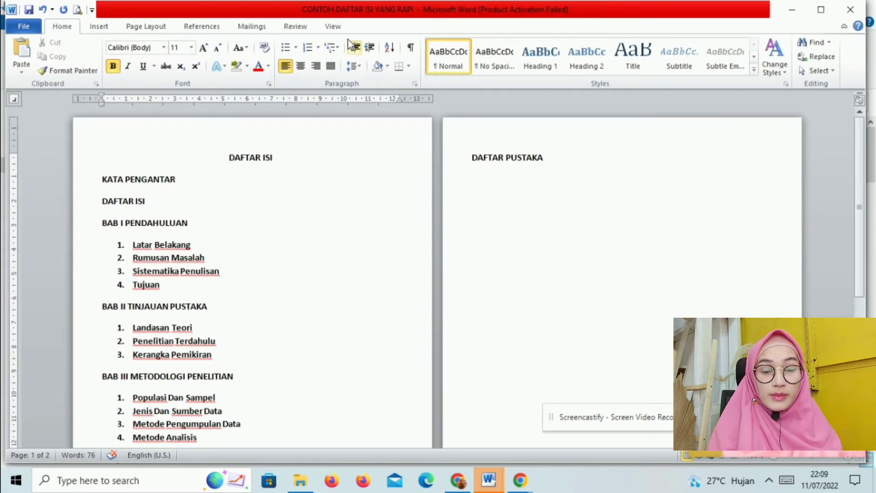
Step: Hide the ruler and show it again
click(334, 27)
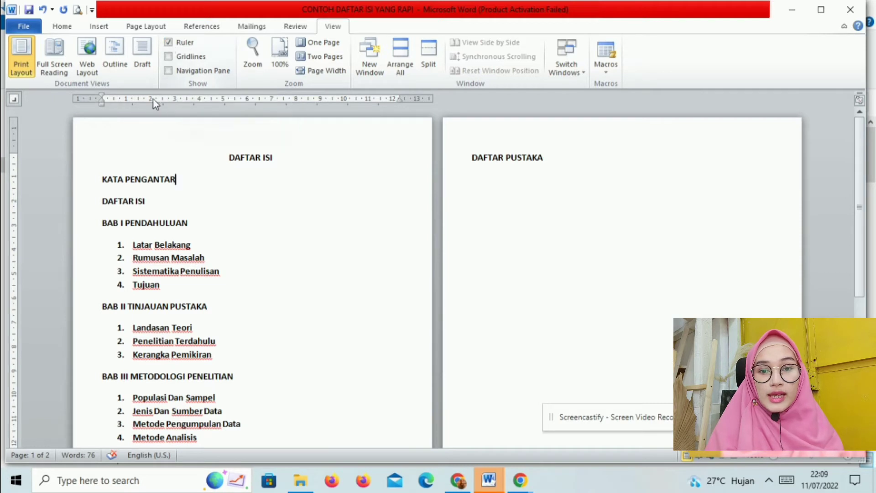
click(169, 42)
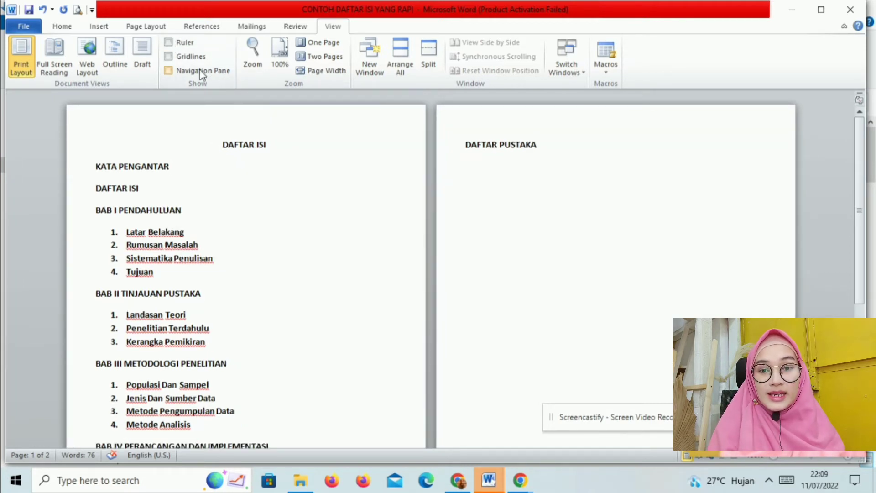
click(170, 42)
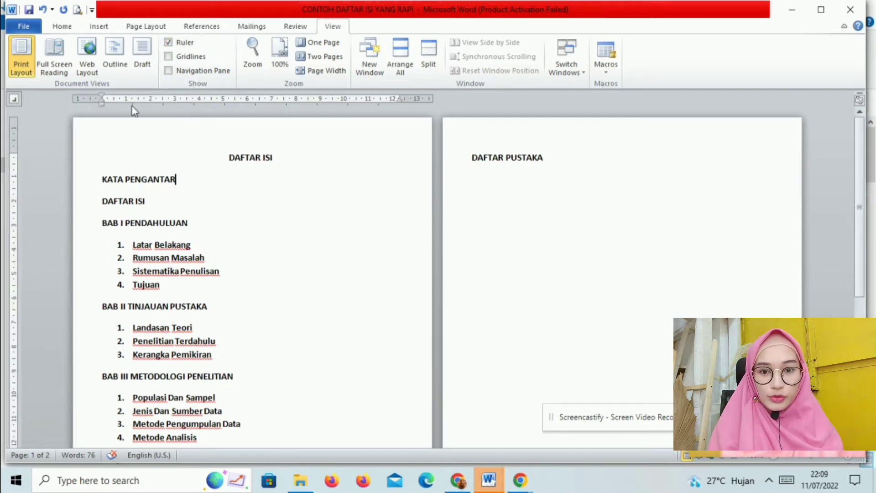
click(61, 26)
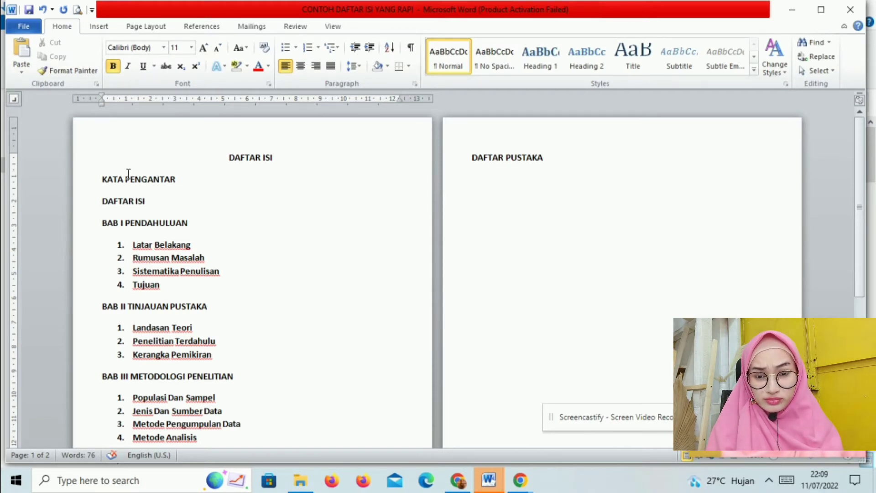
Step: Select the contents entries from KATA PENGANTAR through Saran and set right-aligned tab stops at 11 cm and 12 cm
click(106, 182)
drag(105, 187, 187, 377)
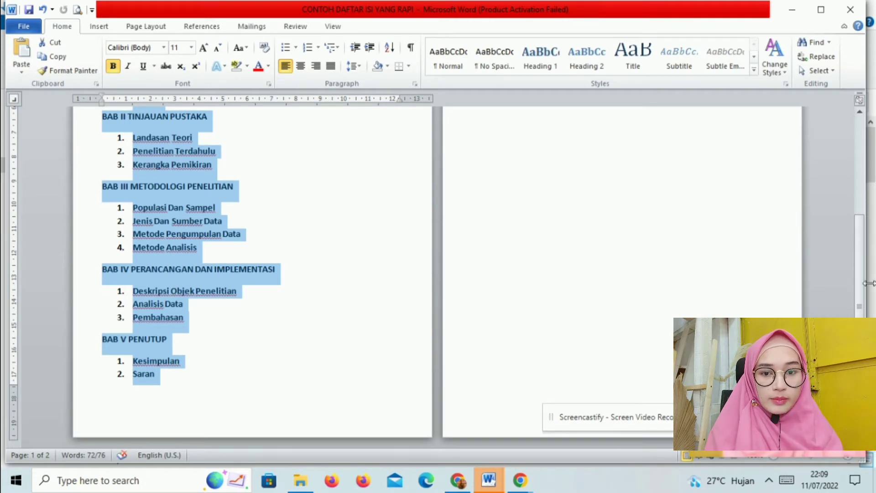
click(14, 99)
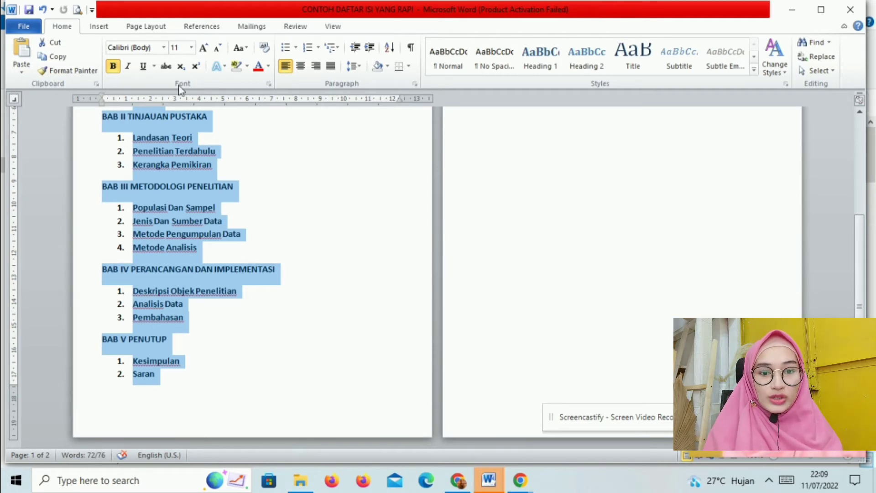
double_click(368, 100)
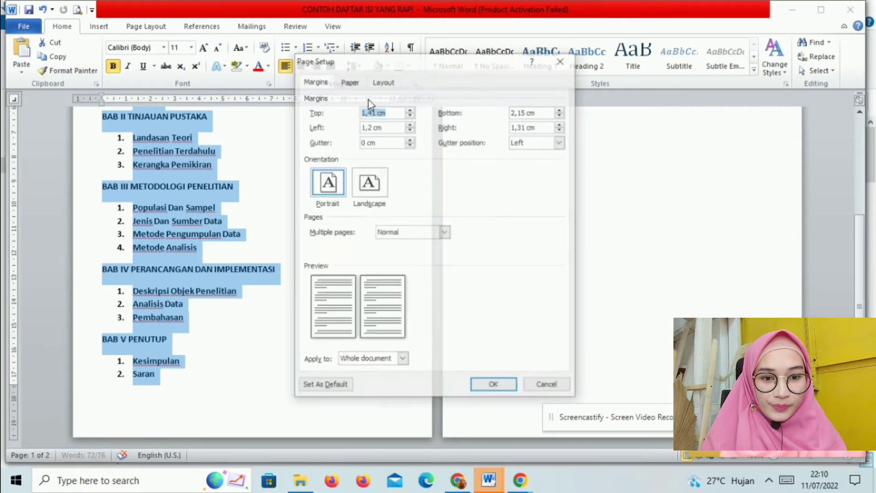
click(561, 60)
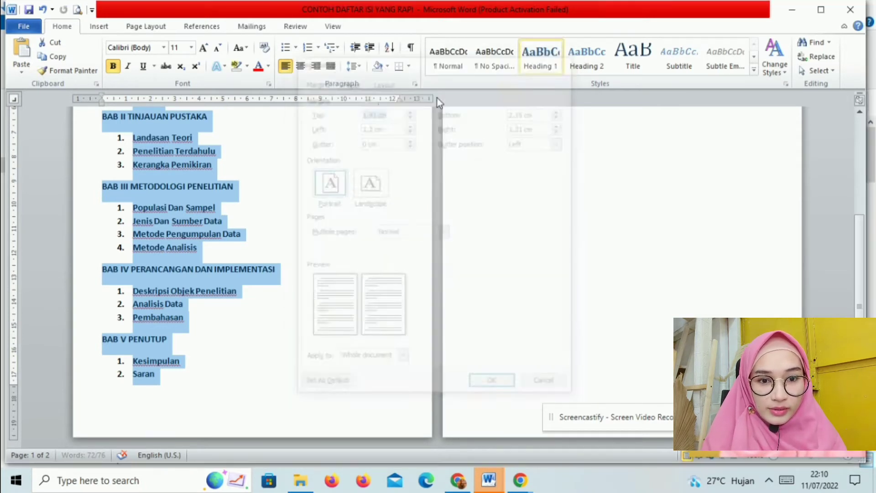
click(369, 101)
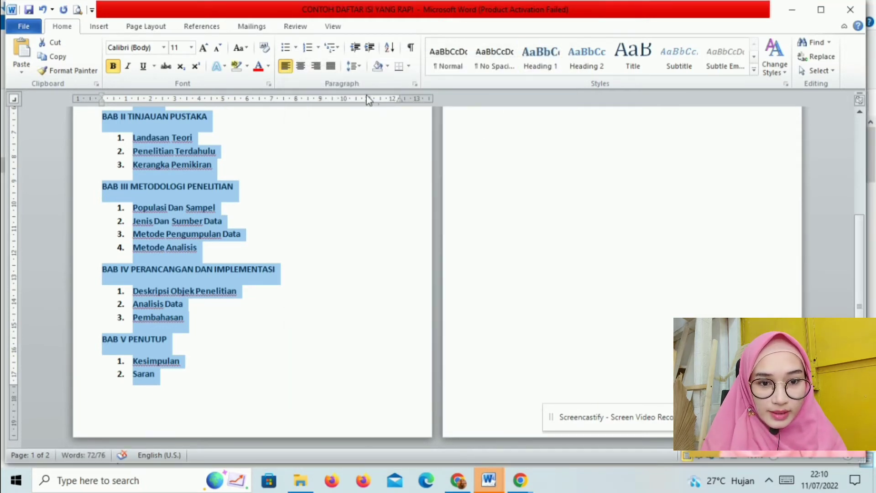
click(368, 100)
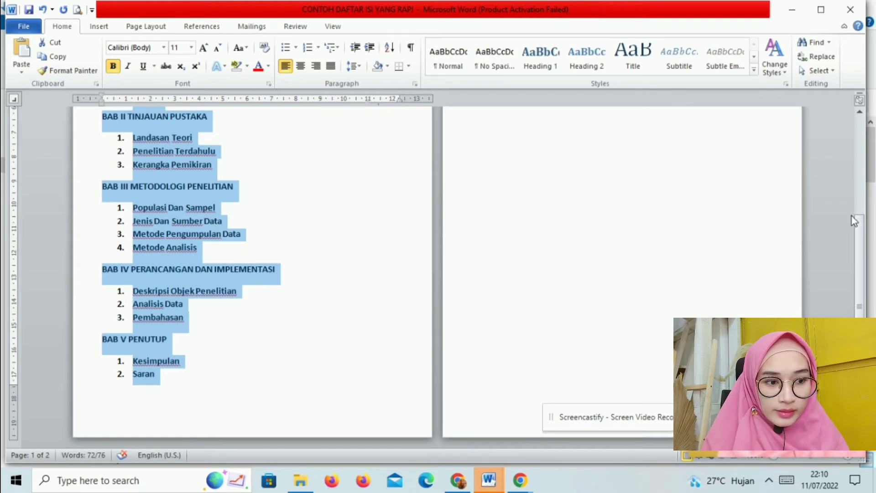
drag(860, 233, 842, 150)
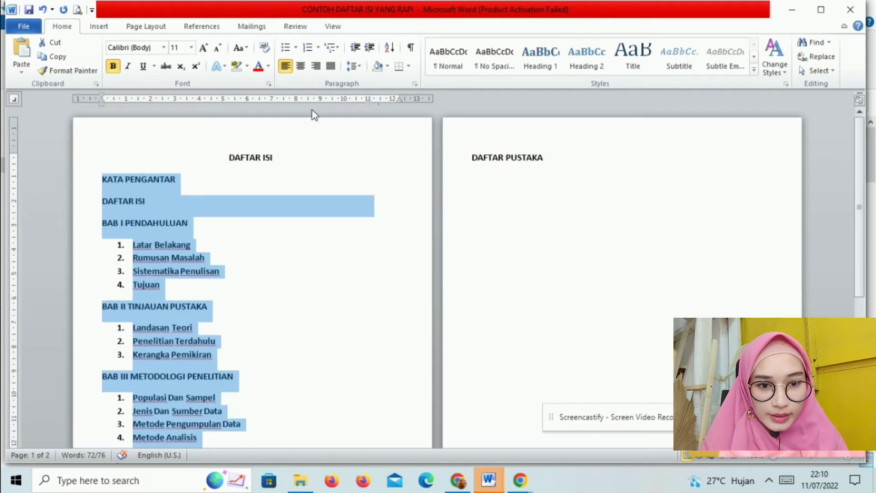
click(369, 100)
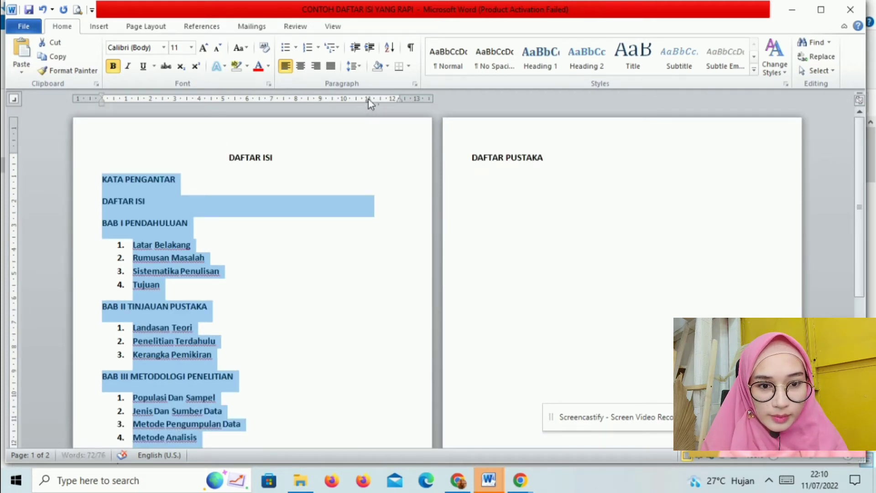
click(392, 99)
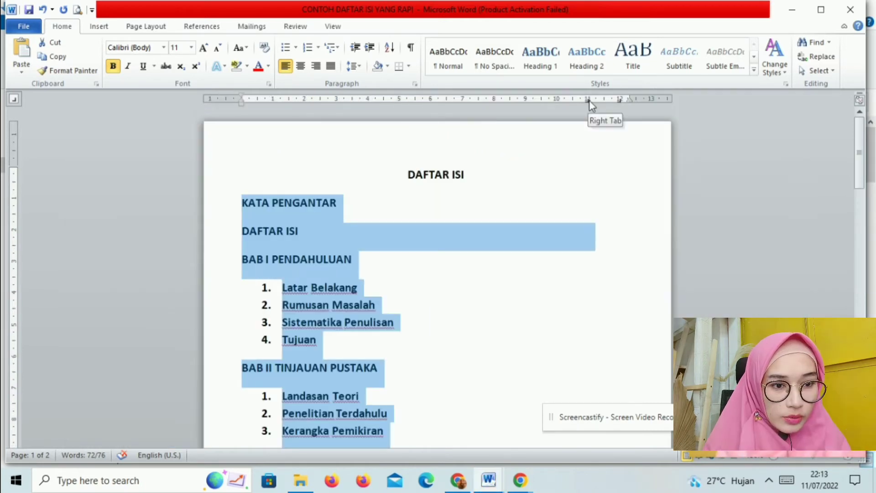
double_click(589, 100)
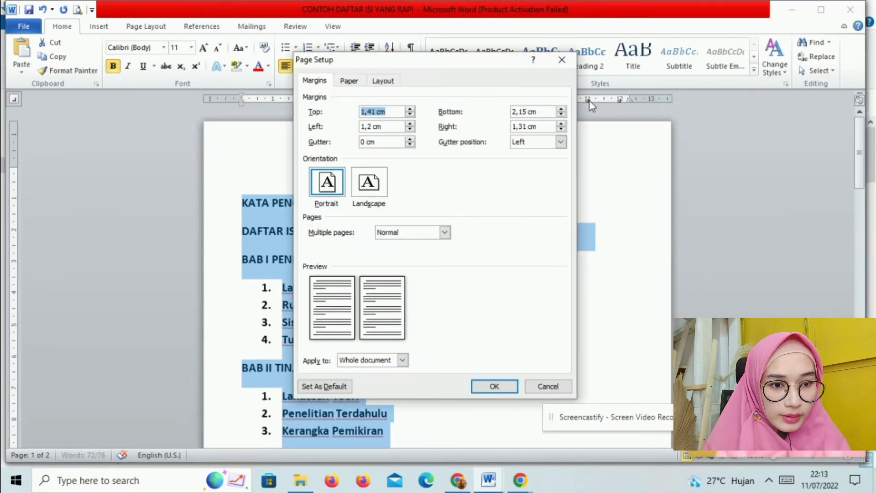
click(562, 60)
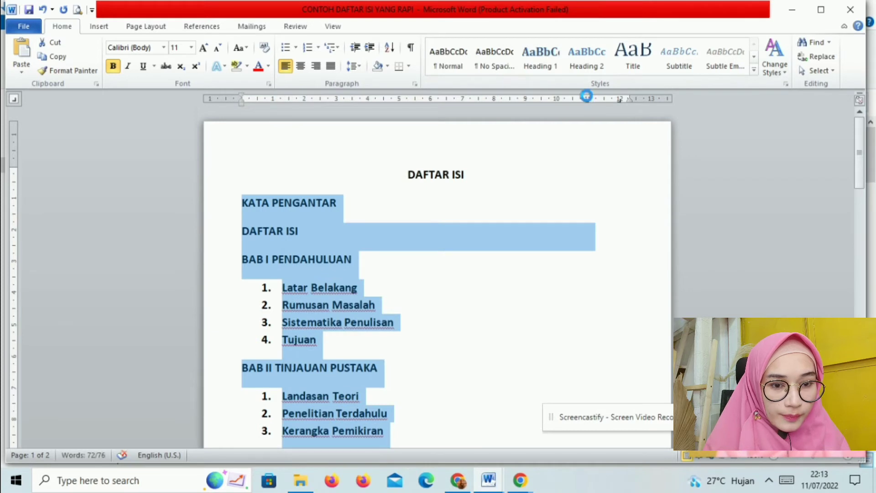
double_click(589, 99)
click(561, 60)
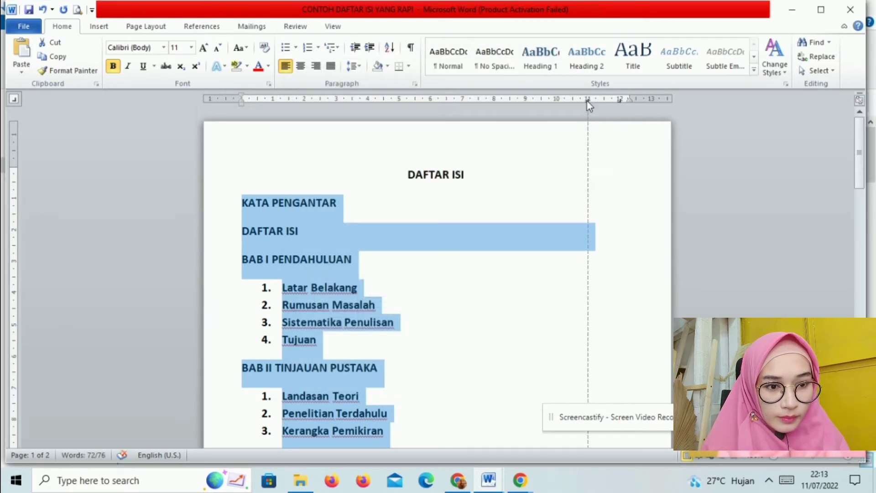
double_click(587, 101)
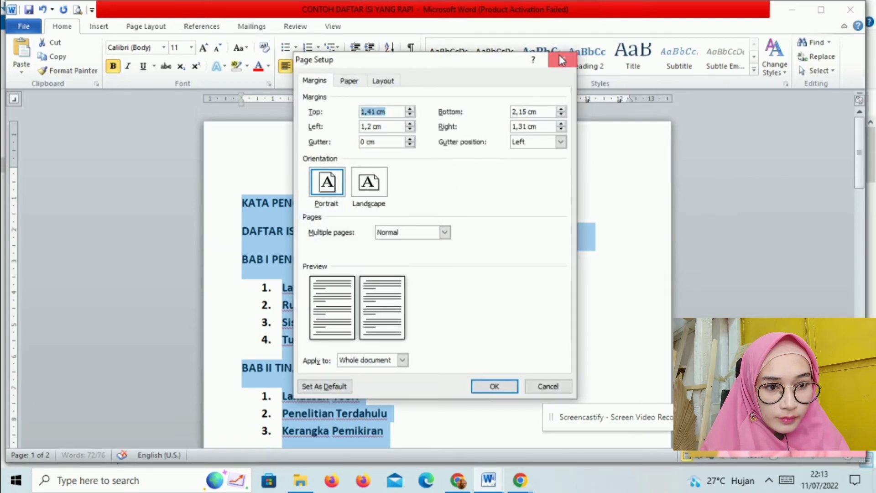
click(562, 60)
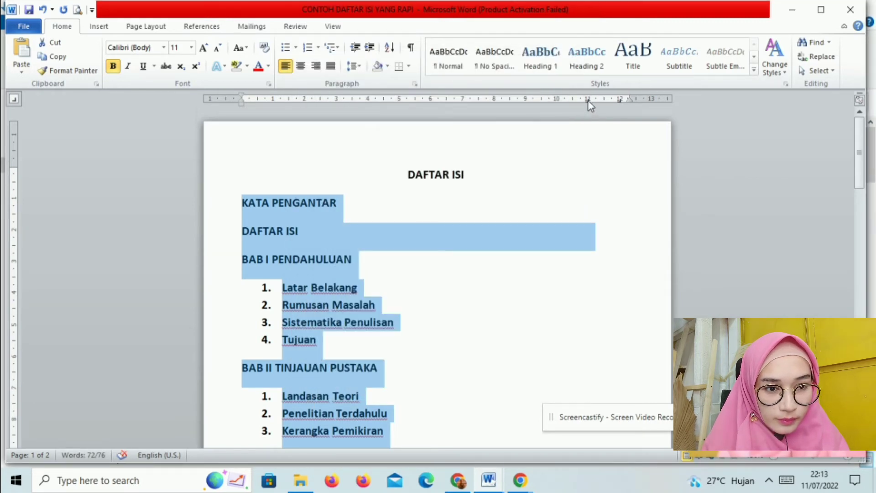
Step: Give the 11 cm right tab stop of the selected entries the dotted leader, style 2
double_click(587, 100)
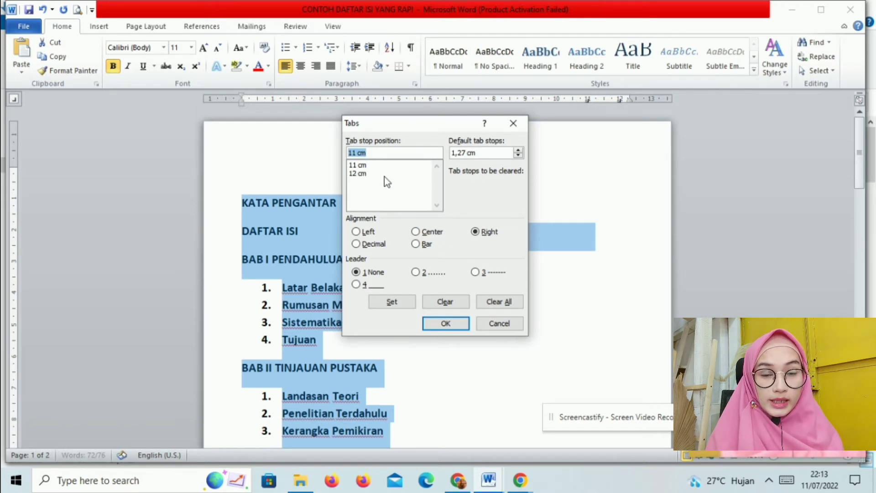
click(364, 166)
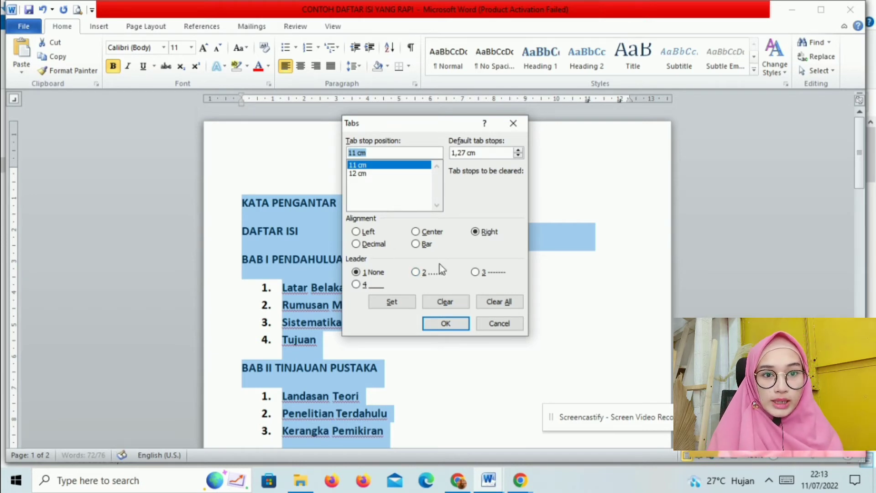
click(415, 273)
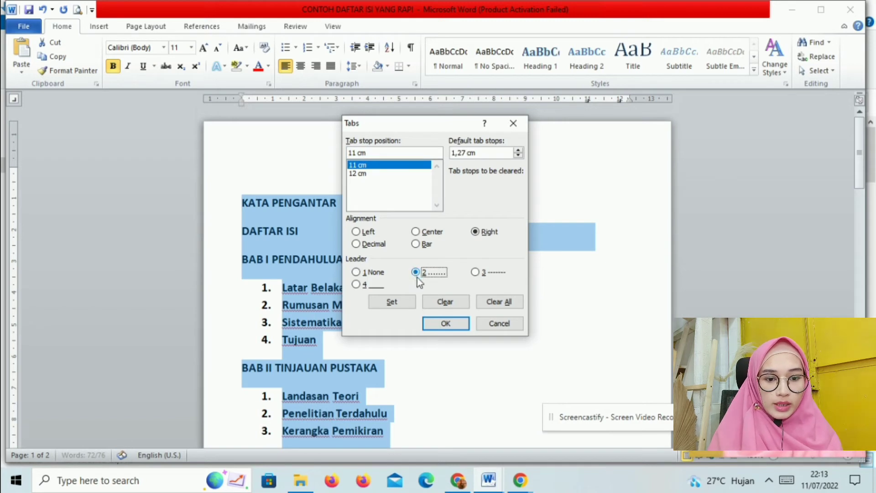
click(441, 324)
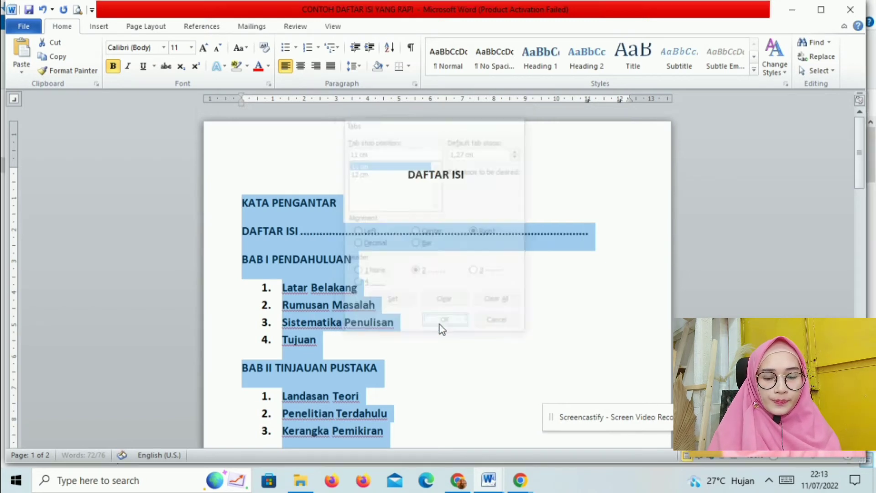
click(344, 238)
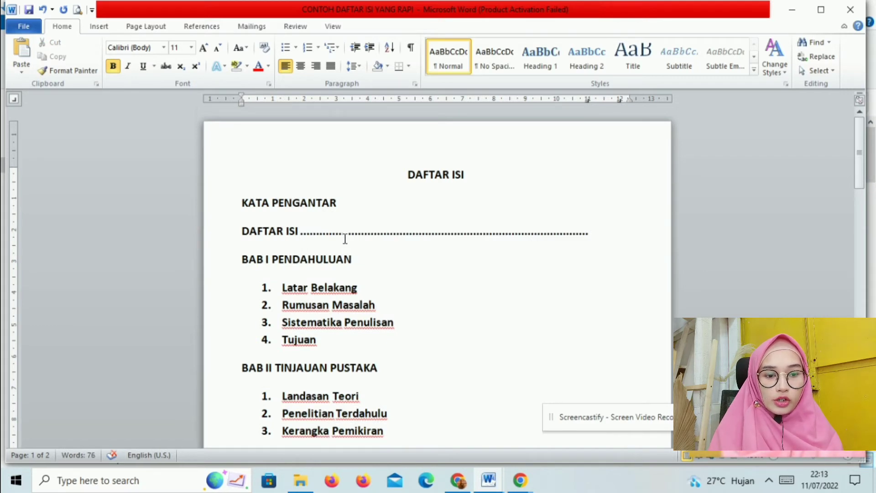
Step: Add a dotted leader after BAB I PENDAHULUAN and enter page number II at the 12 cm tab stop
click(372, 265)
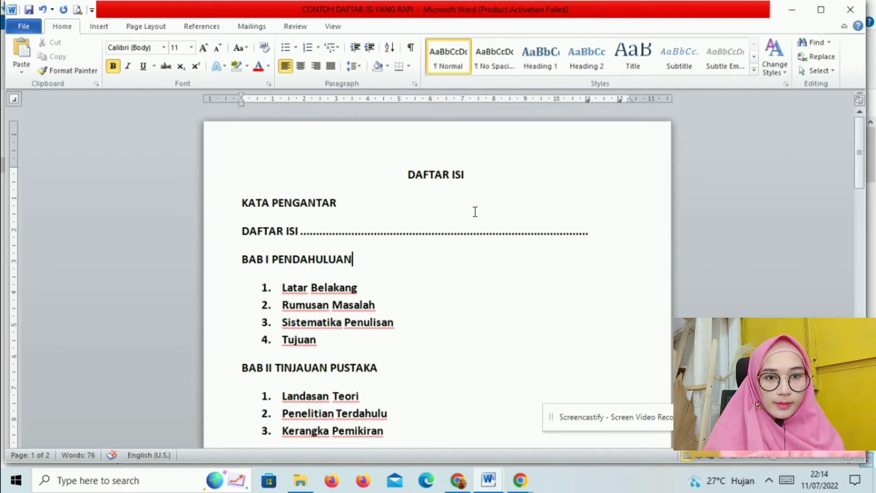
key(Tab)
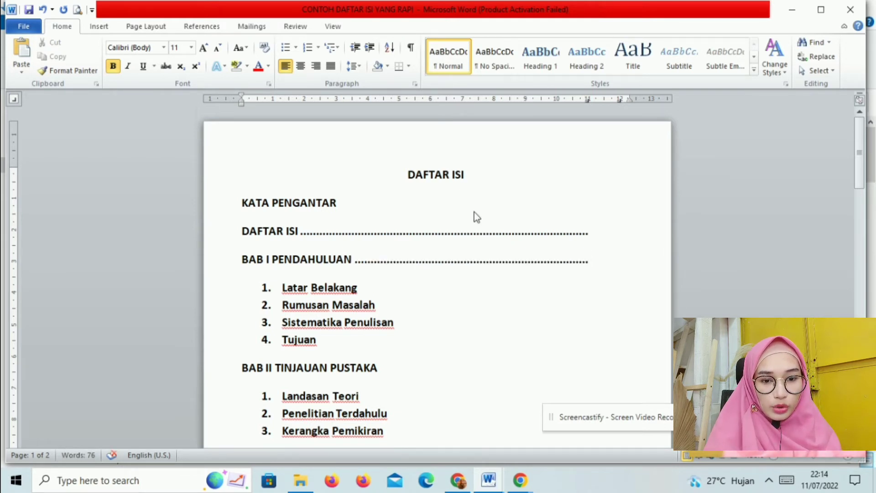
text(I)
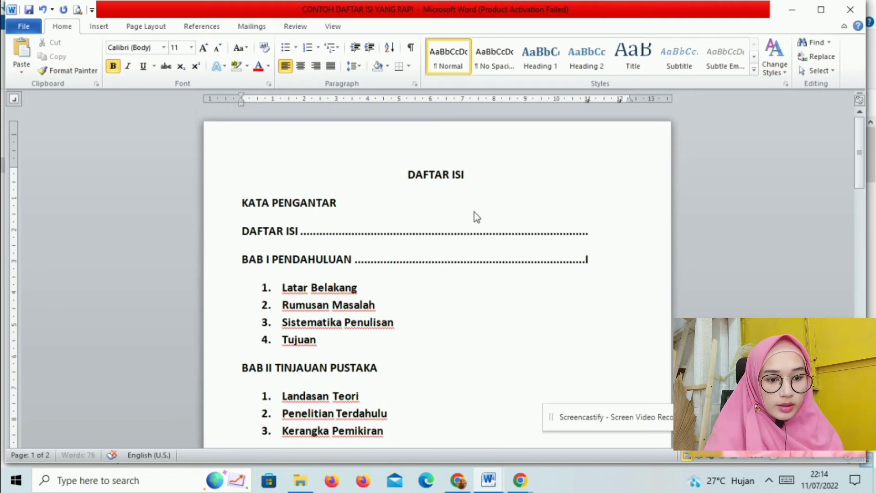
key(BackSpace)
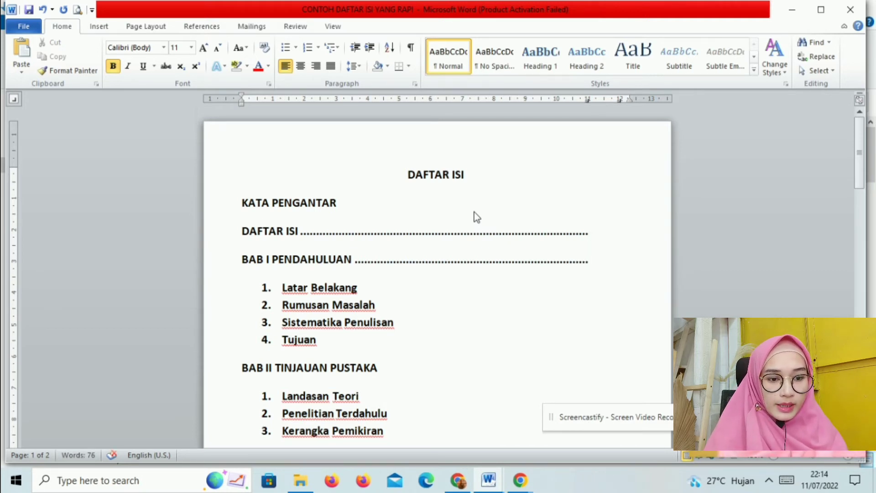
key(Tab)
text(II)
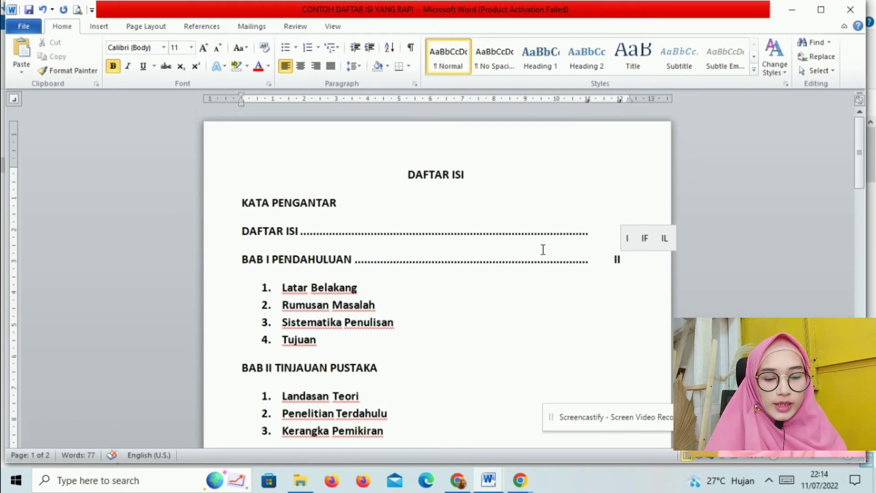
Step: Add a dotted leader with page number 1 to Latar Belakang, and enter page number I for the DAFTAR ISI entry
click(371, 288)
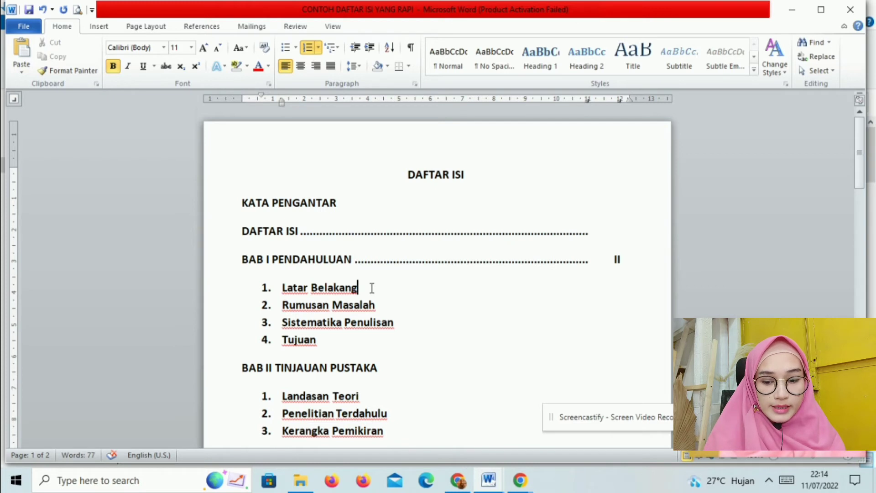
key(Tab)
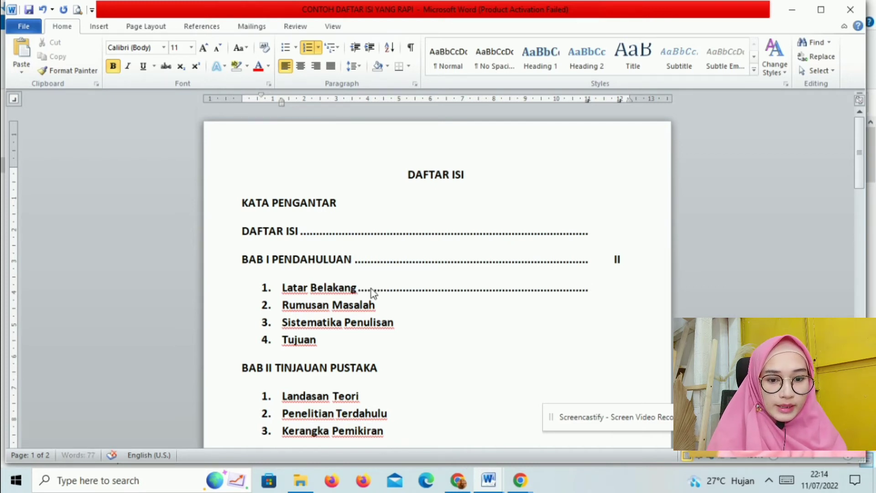
key(Tab)
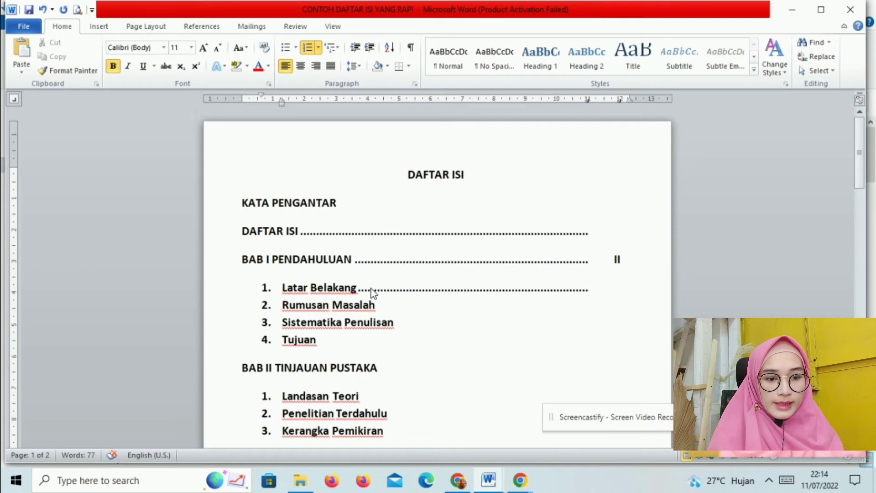
text(1)
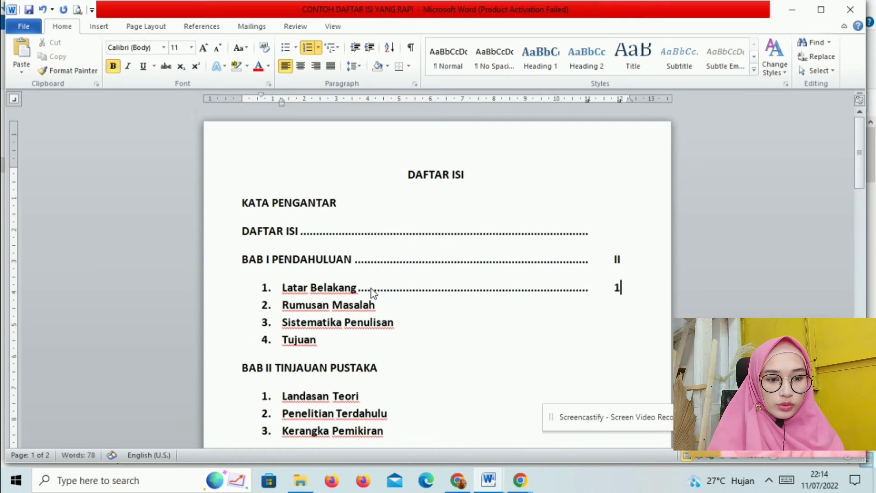
click(595, 232)
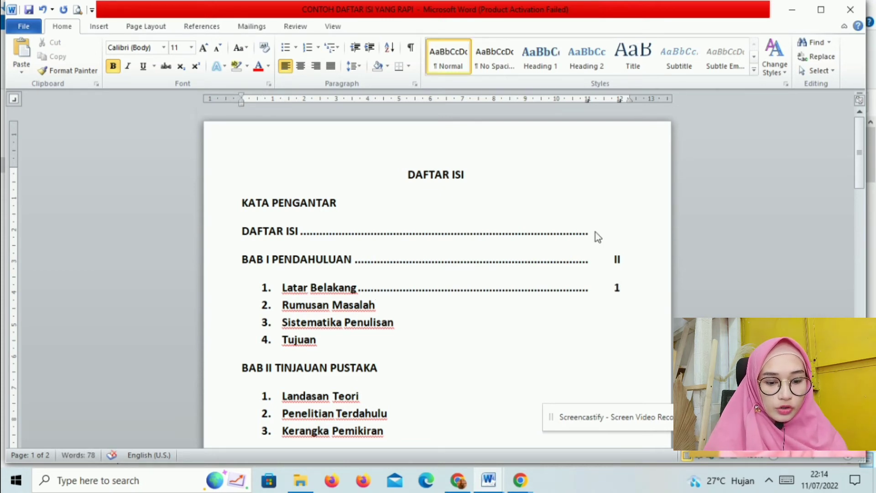
text(I)
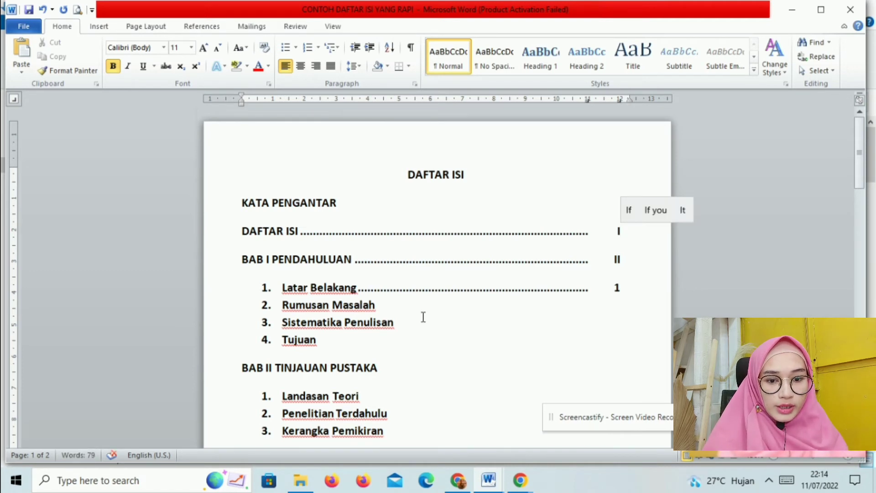
Step: Add dotted leaders with page numbers 2, 3 and 4 to Rumusan Masalah, Sistematika Penulisan and Tujuan under BAB I
click(401, 307)
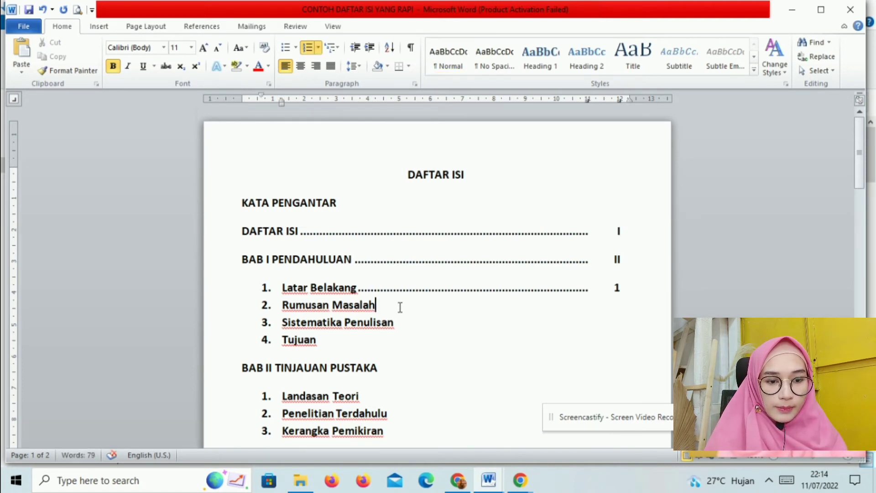
key(Tab)
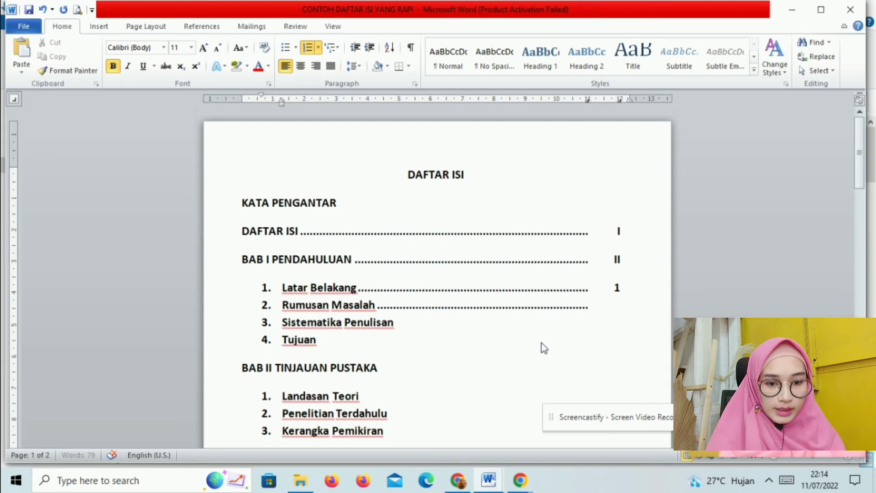
text(2)
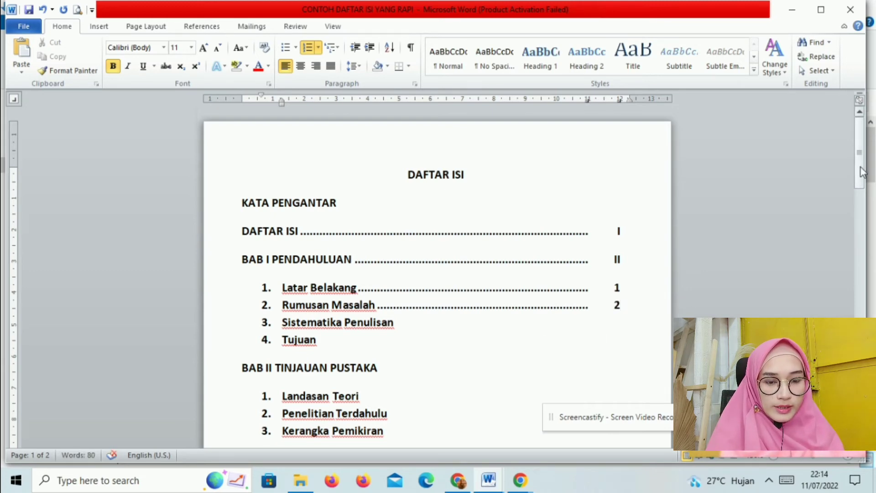
drag(861, 172, 862, 202)
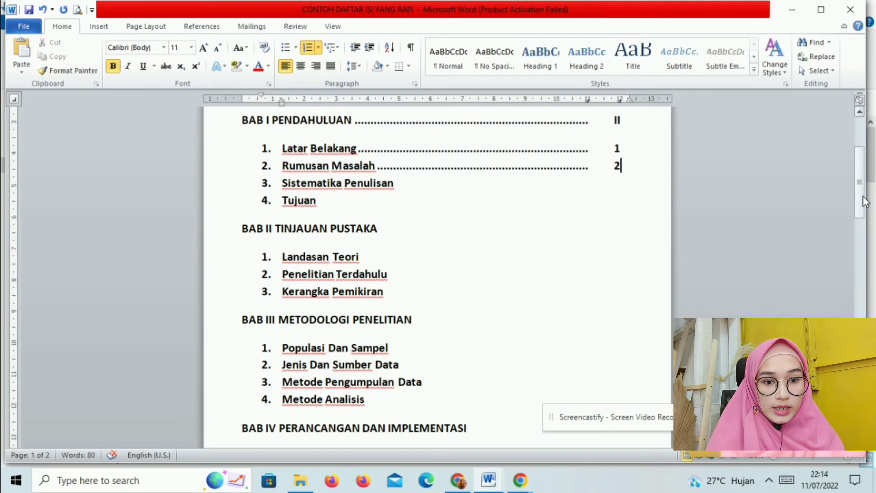
click(415, 192)
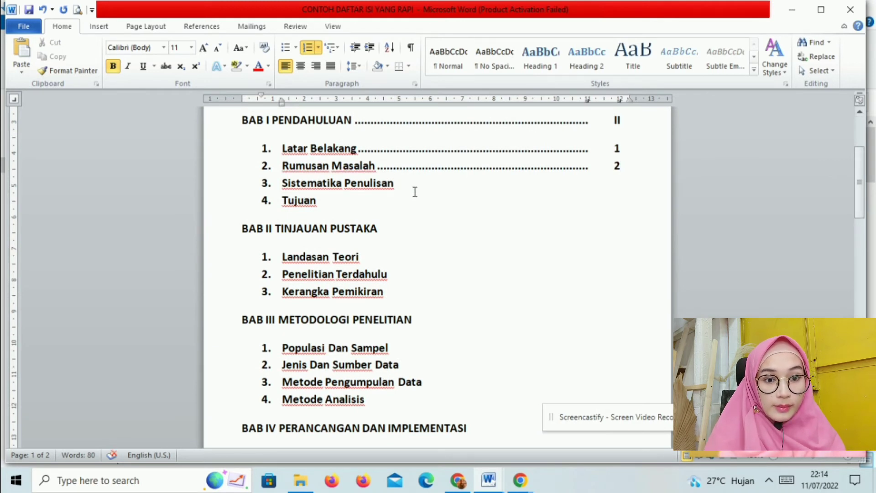
key(Tab)
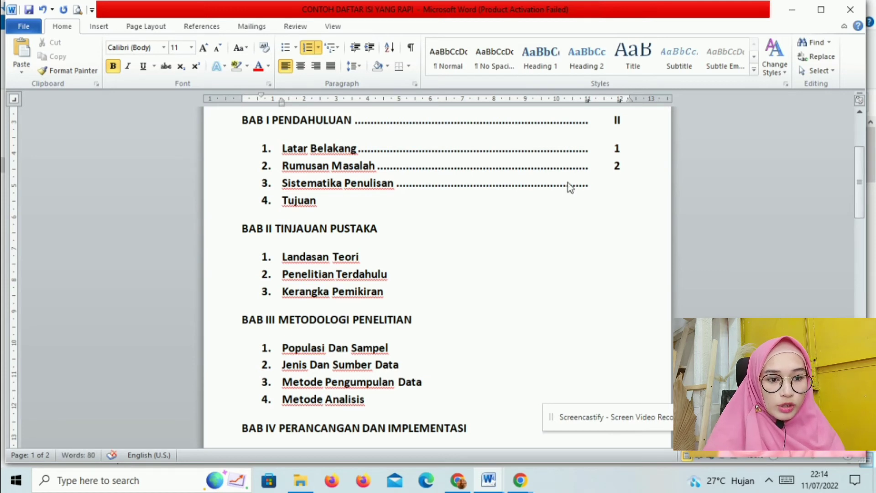
text(3)
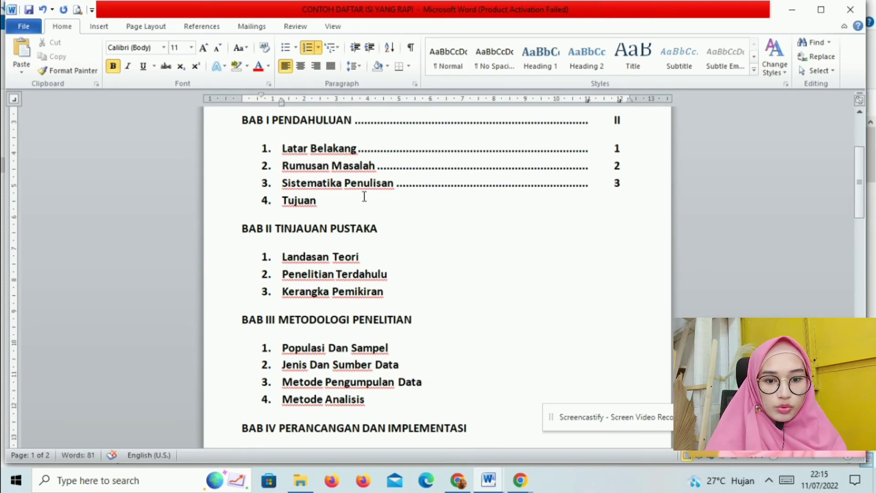
click(332, 198)
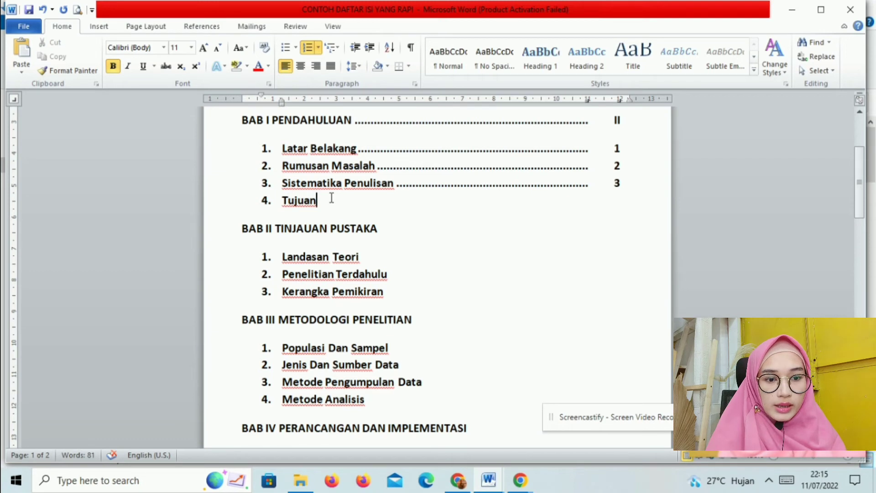
key(Tab)
text(4)
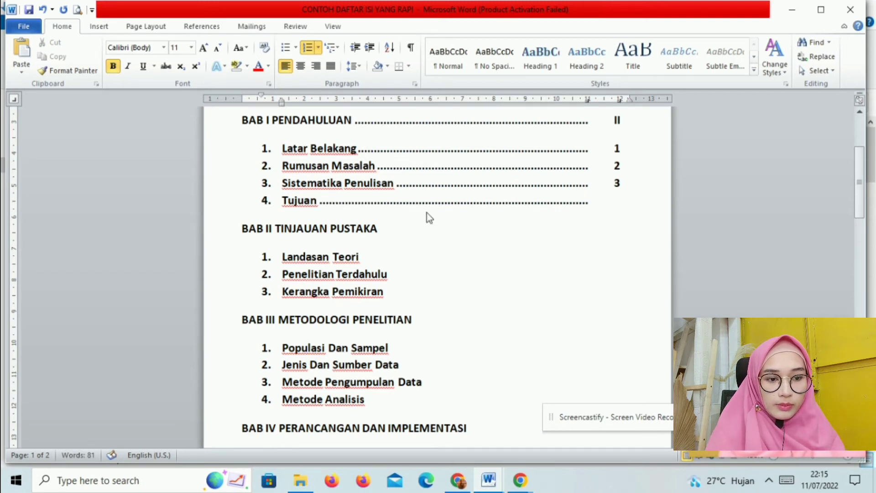
Step: Add dotted leaders with page numbers 5, 6 and 7 to Landasan Teori, Penelitian Terdahulu and Kerangka Pemikiran under BAB II
click(367, 255)
key(Tab)
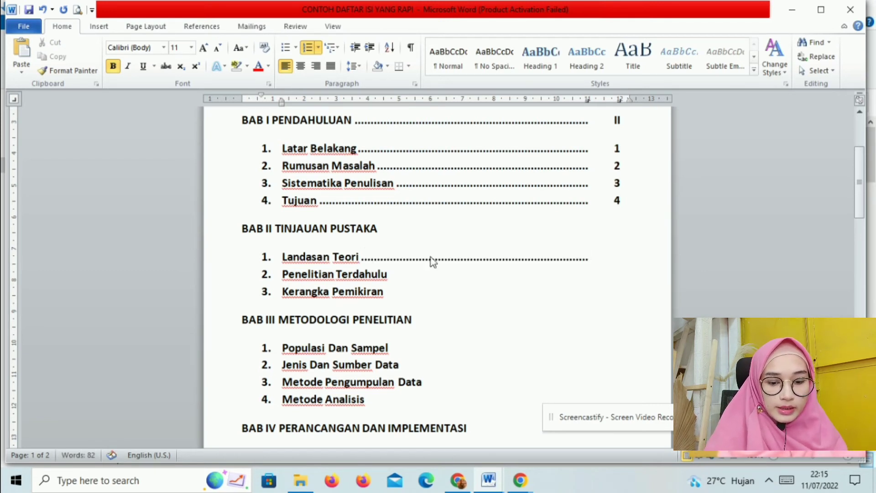
text(5)
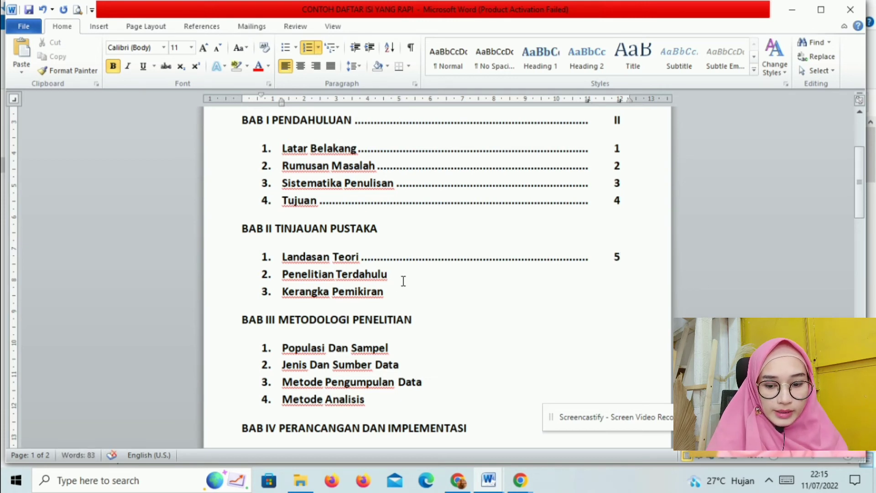
key(Tab)
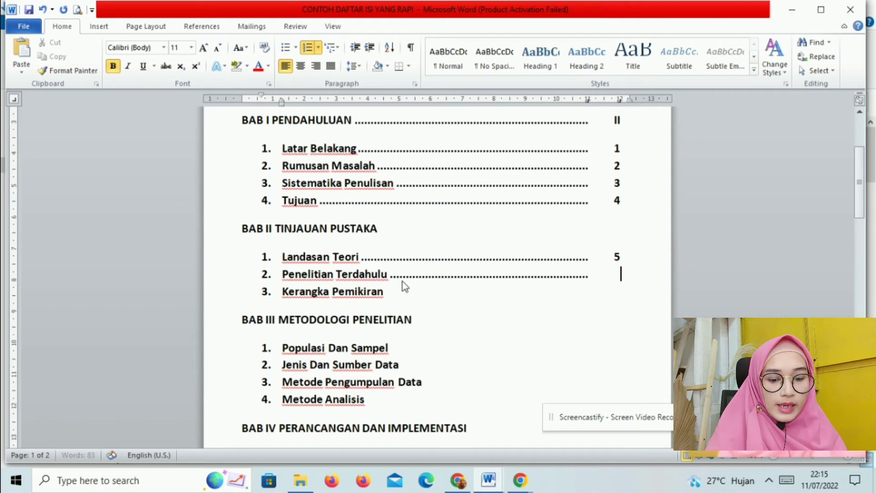
text(6)
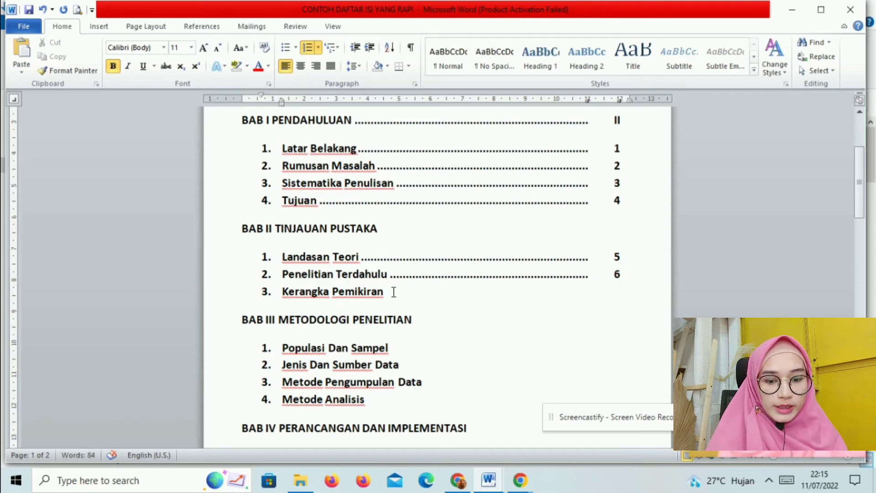
key(Tab)
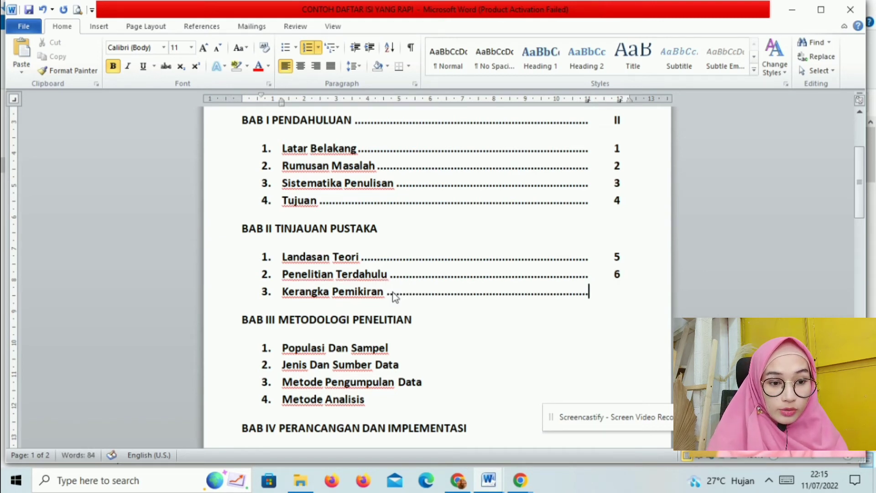
text(7)
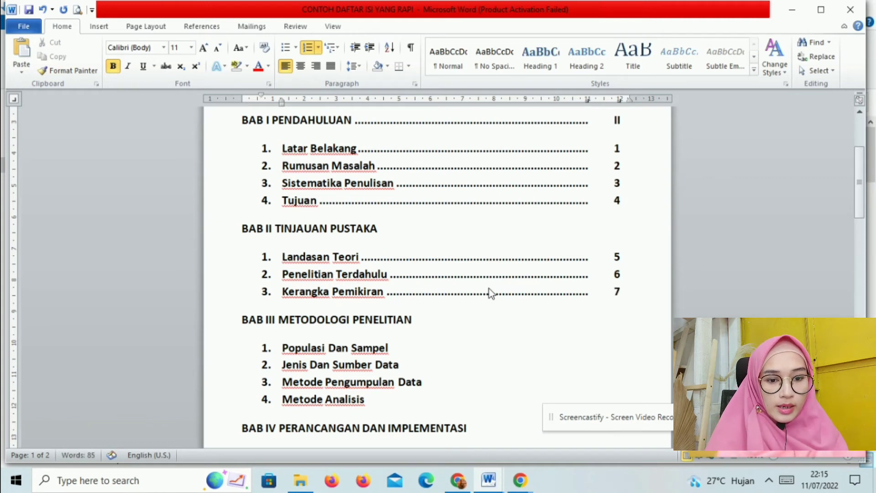
Step: Add dotted leaders with page numbers 8 to 11, in order, to the four BAB III entries from Populasi Dan Sampel to Metode Analisis
click(416, 342)
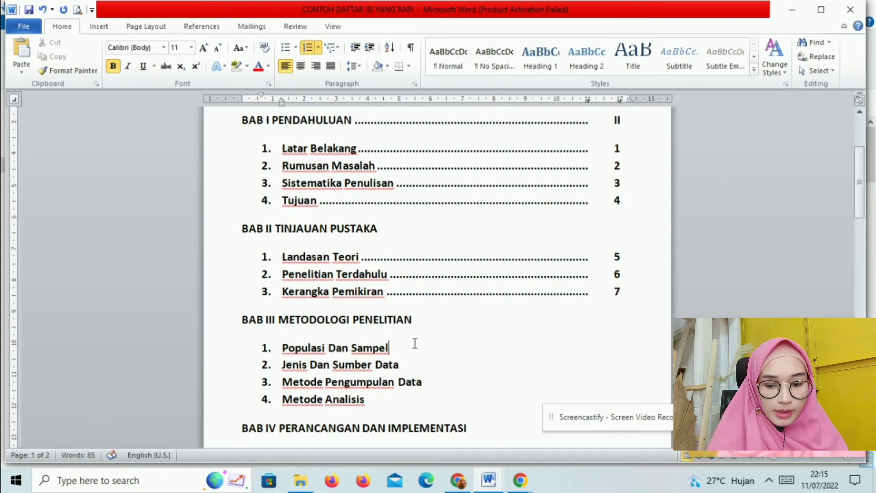
key(Tab)
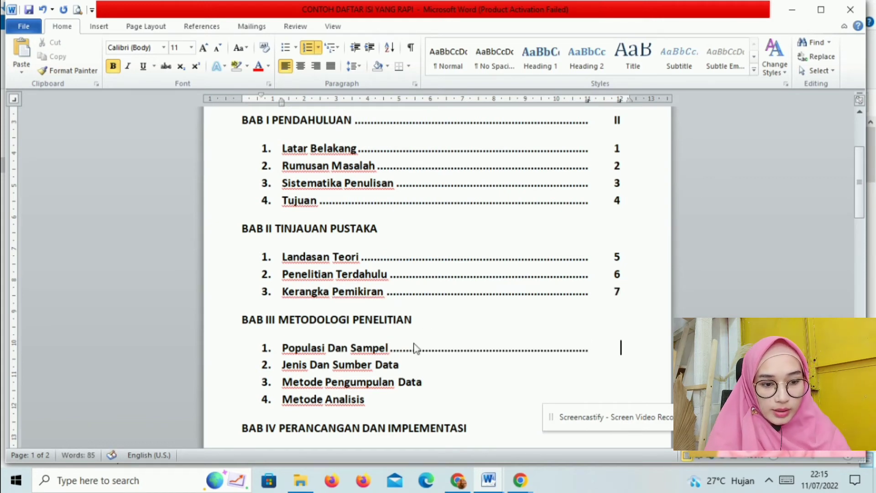
text(8)
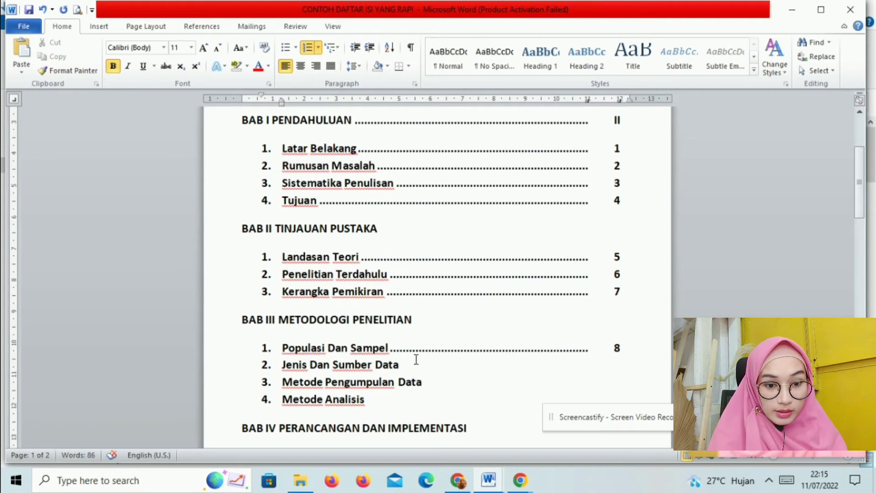
click(411, 364)
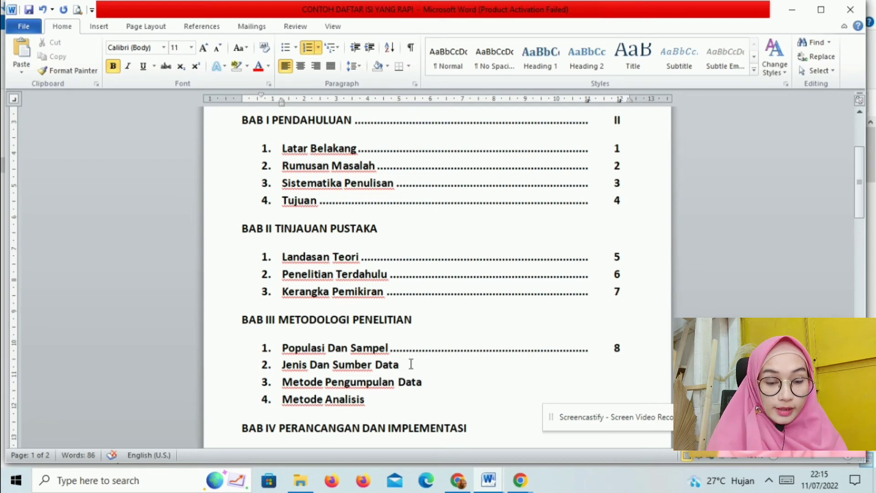
key(Tab)
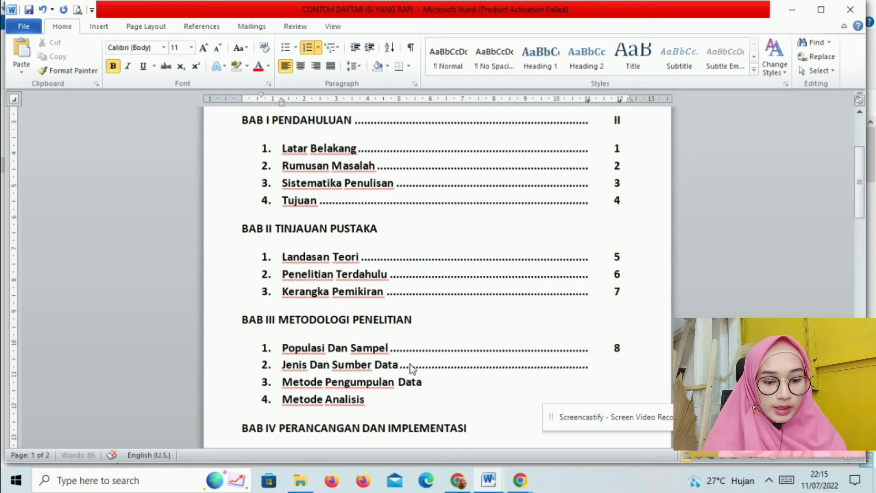
text(9)
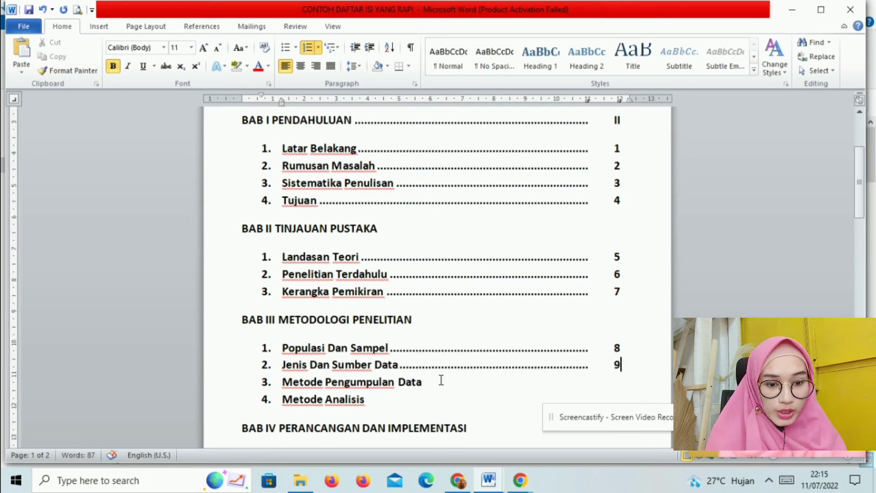
click(441, 380)
key(Tab)
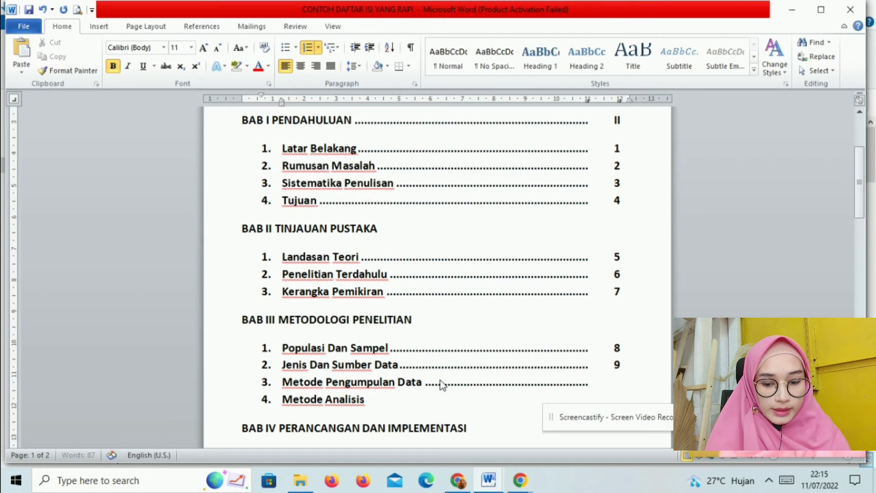
text(10)
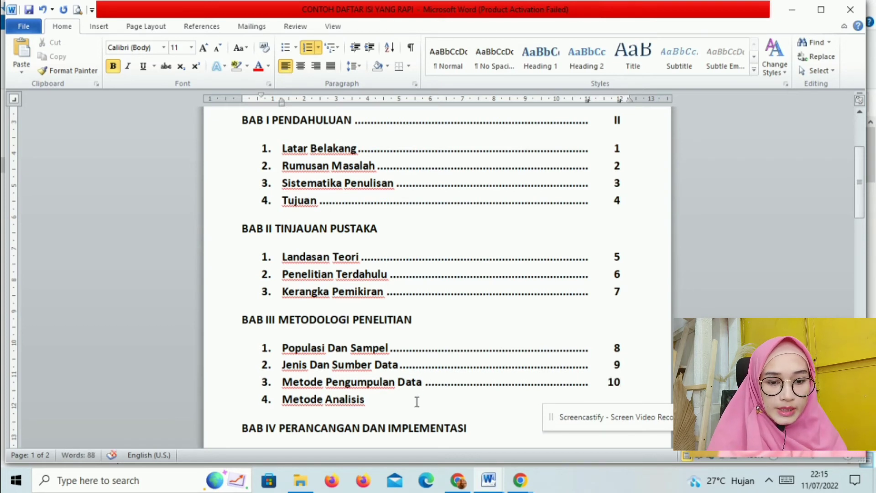
key(Tab)
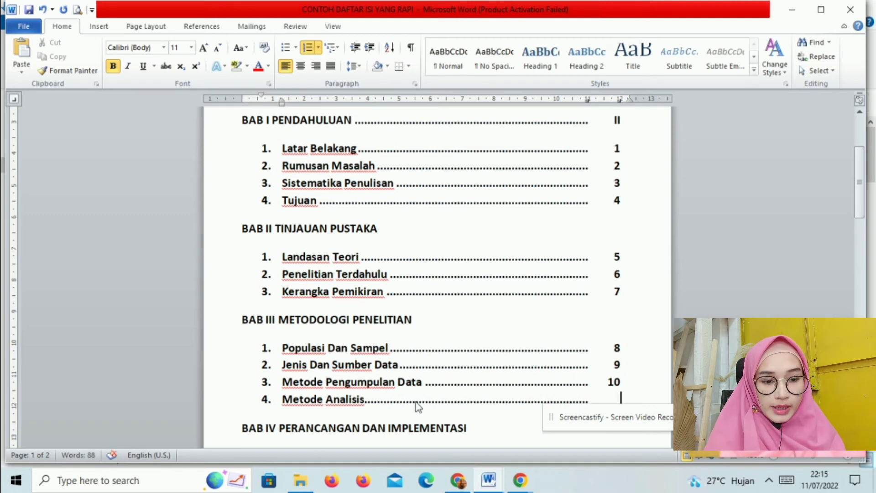
text(11)
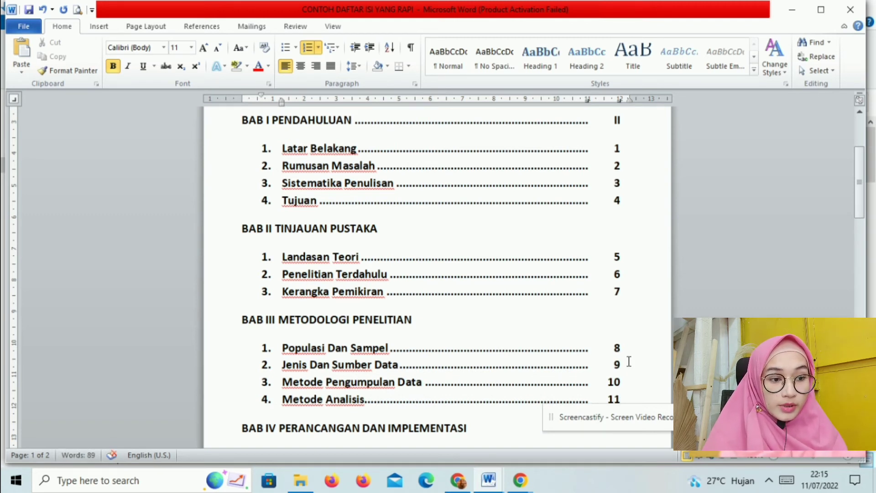
Step: Add dotted leaders with page numbers 12, 13 and 14 to Deskripsi Objek Penelitian, Analisis Data and Pembahasan under BAB IV
drag(860, 192, 860, 228)
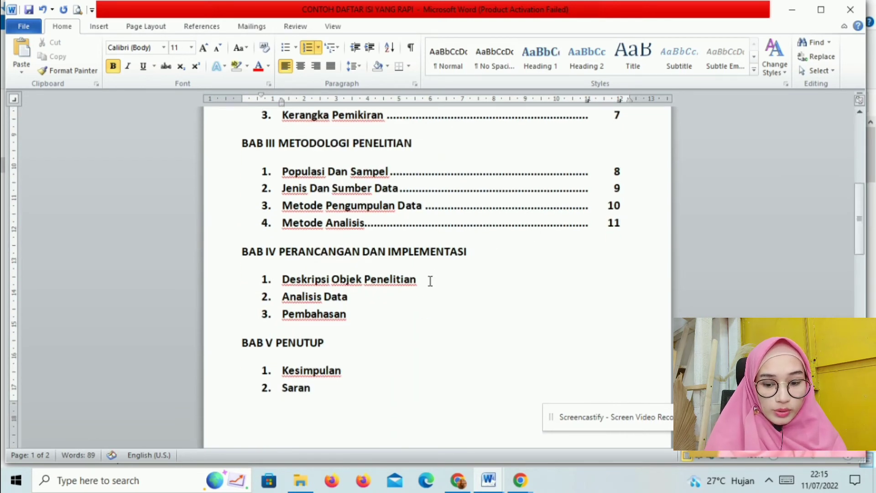
key(Tab)
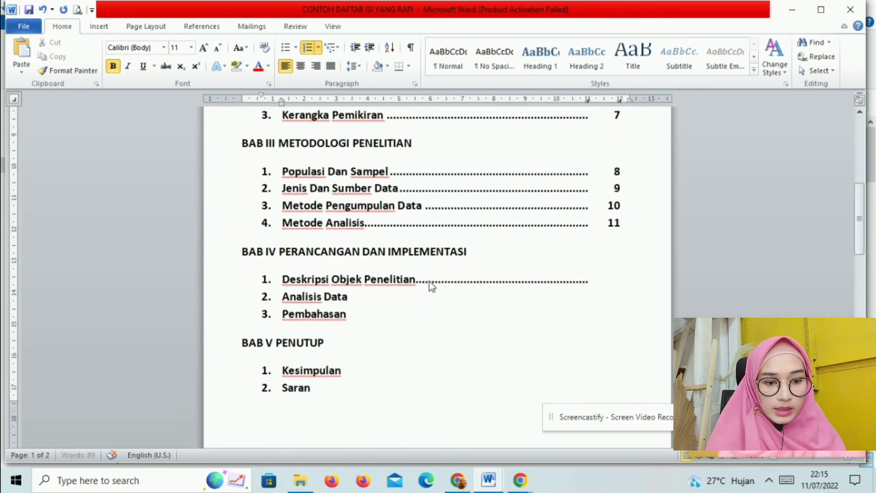
text(12)
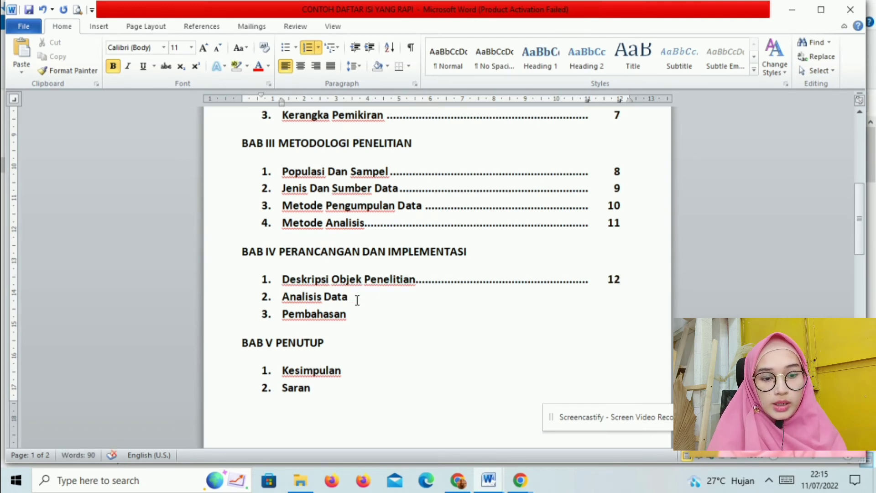
click(358, 300)
key(Tab)
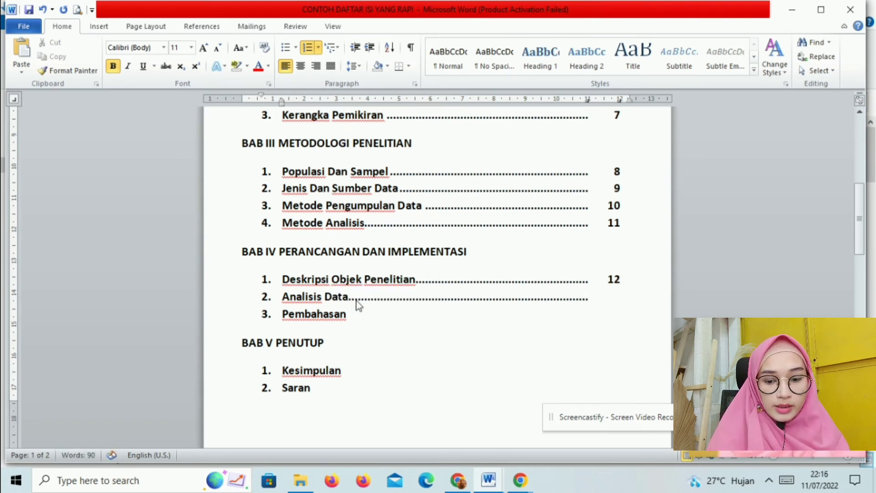
text(13)
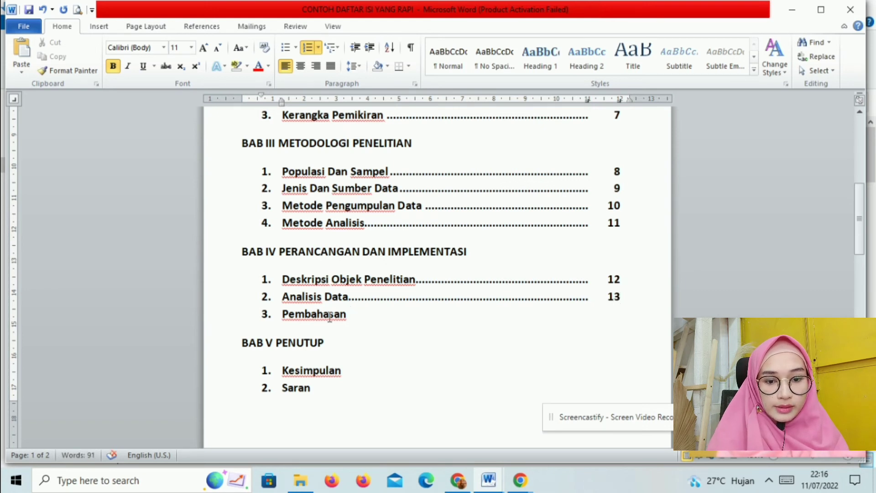
click(348, 315)
key(Tab)
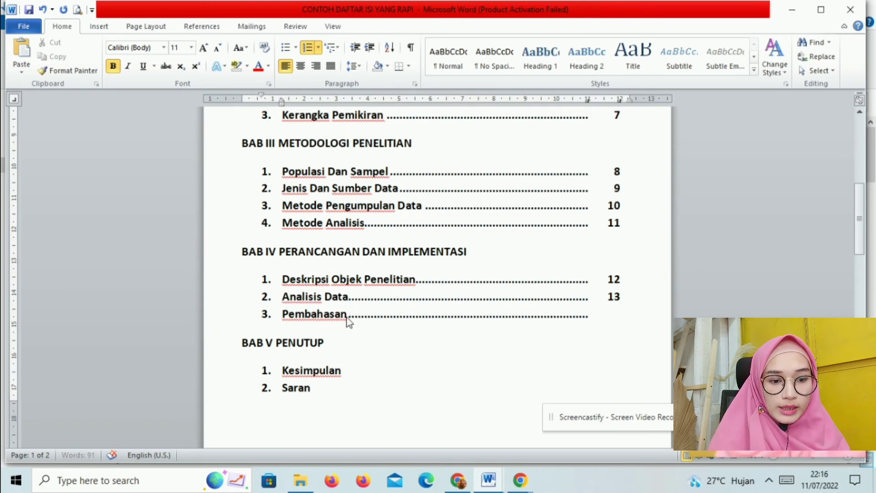
text(14)
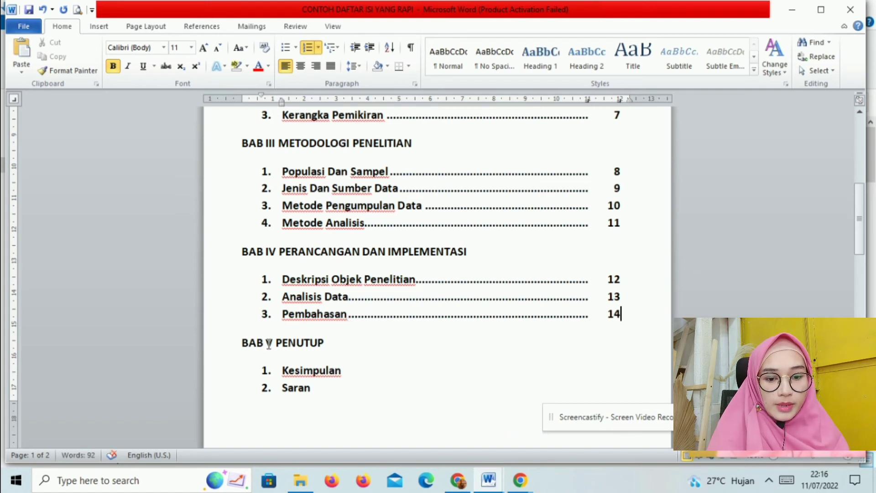
Step: Add a dotted leader with page number 15 to the Kesimpulan entry under BAB V PENUTUP
click(355, 371)
key(Tab)
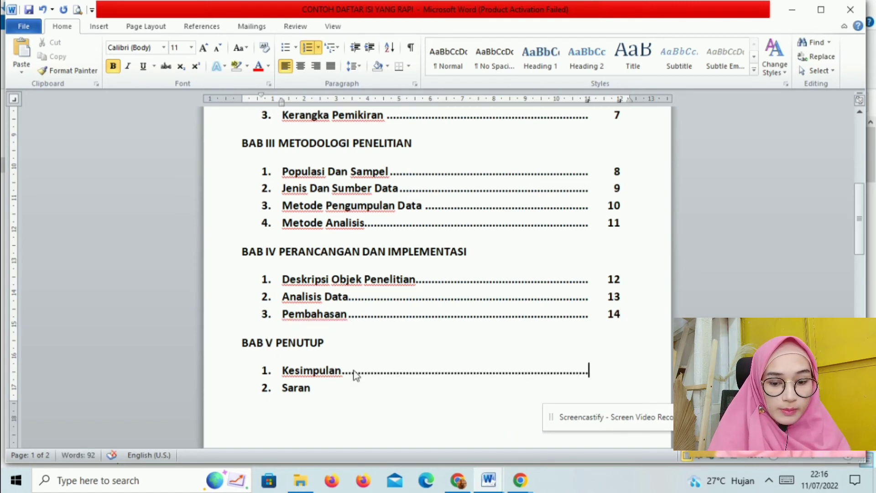
text(1)
key(BackSpace)
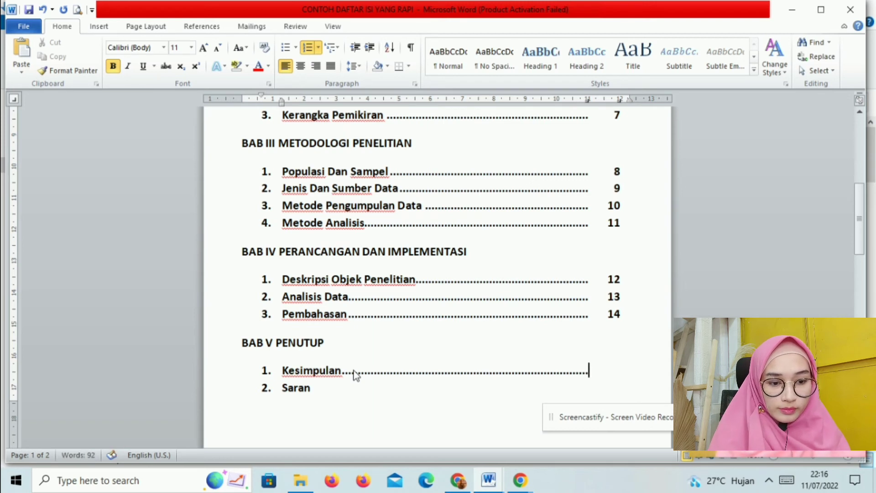
text(15)
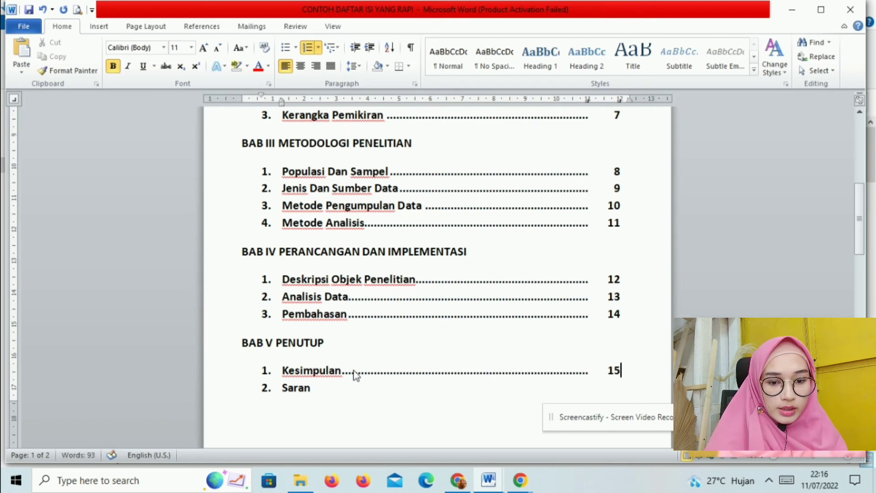
Step: Add a dotted leader with page number 16 to the Saran entry under BAB V PENUTUP
click(350, 395)
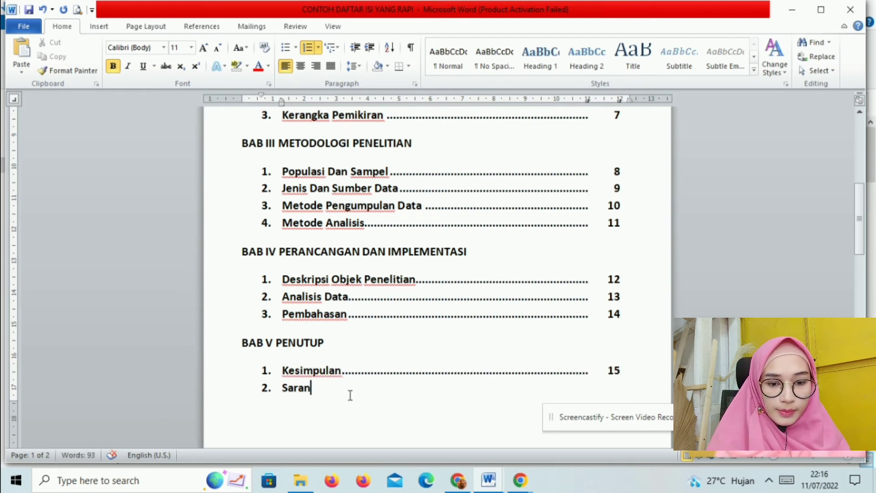
key(Tab)
text(1)
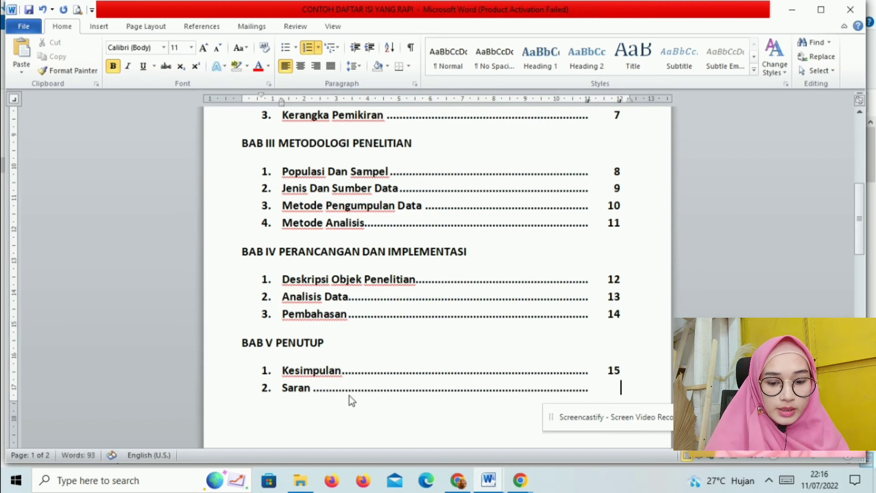
text(6)
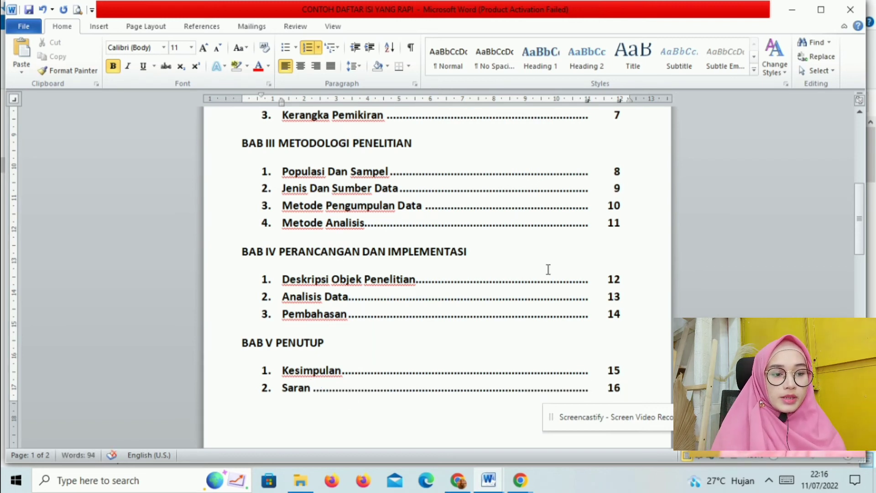
Step: Check the leaders and page numbers from the DAFTAR ISI title down through the chapter entries
drag(865, 227, 874, 155)
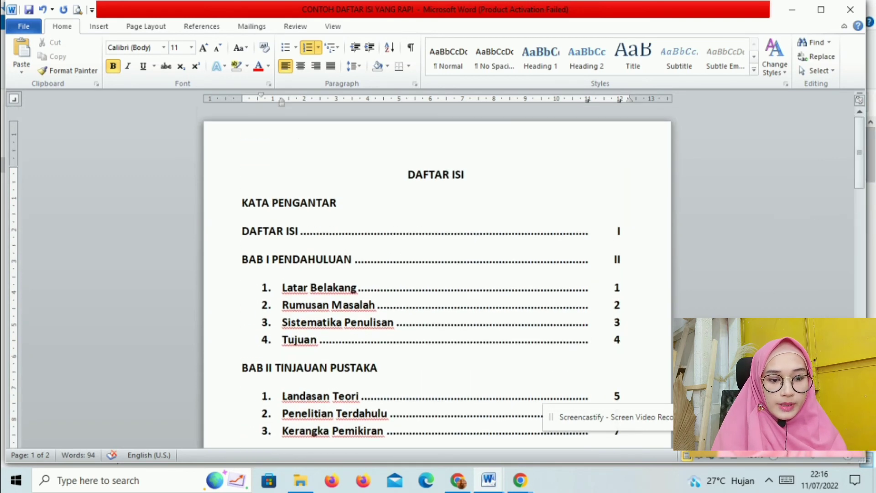
drag(642, 414, 639, 457)
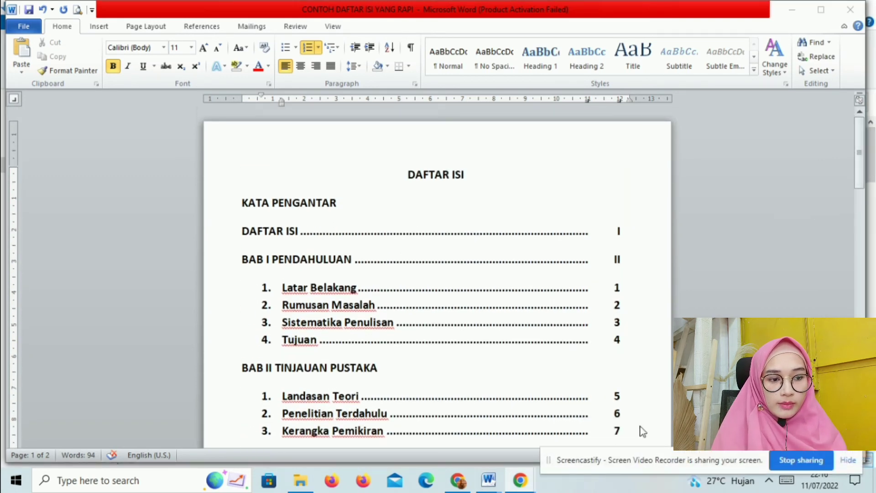
drag(859, 169, 593, 137)
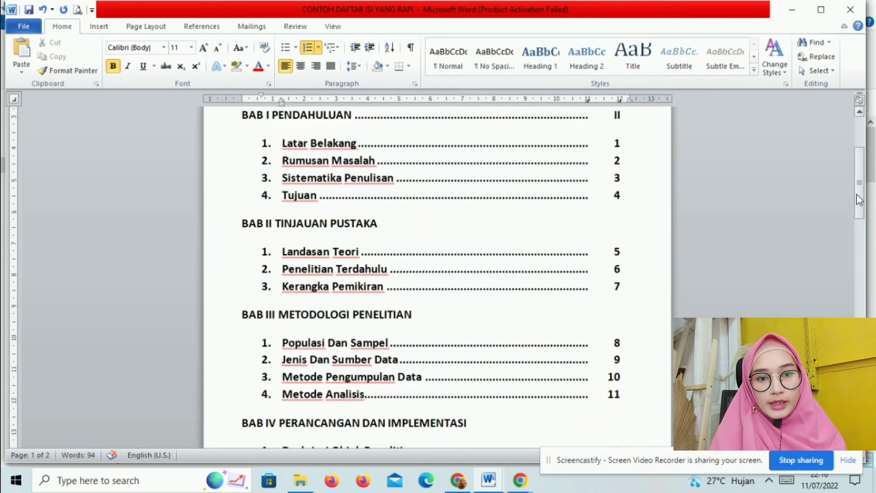
click(341, 25)
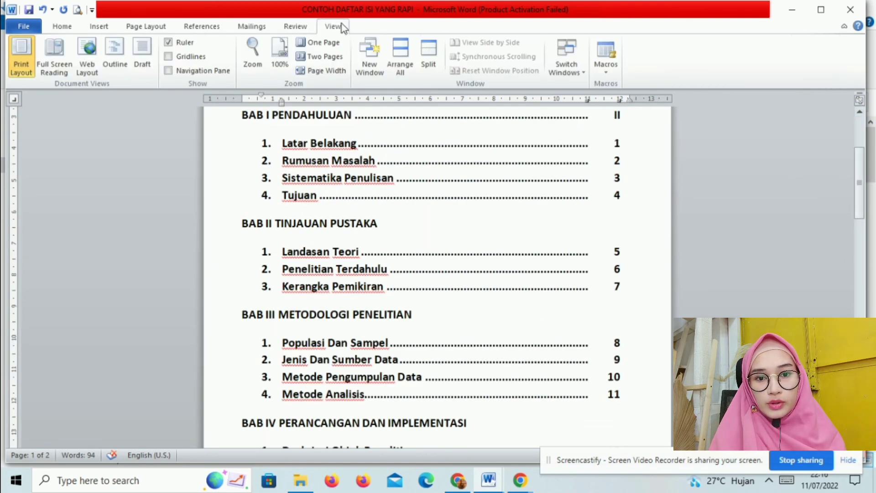
click(258, 58)
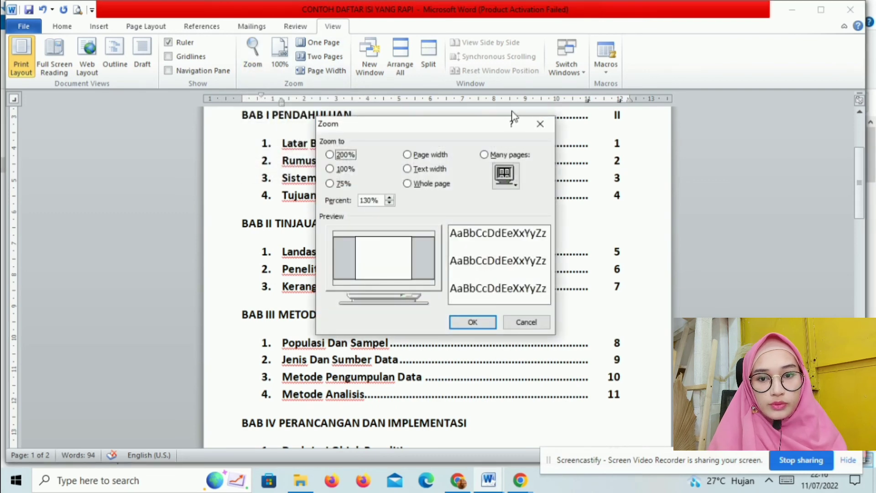
click(542, 127)
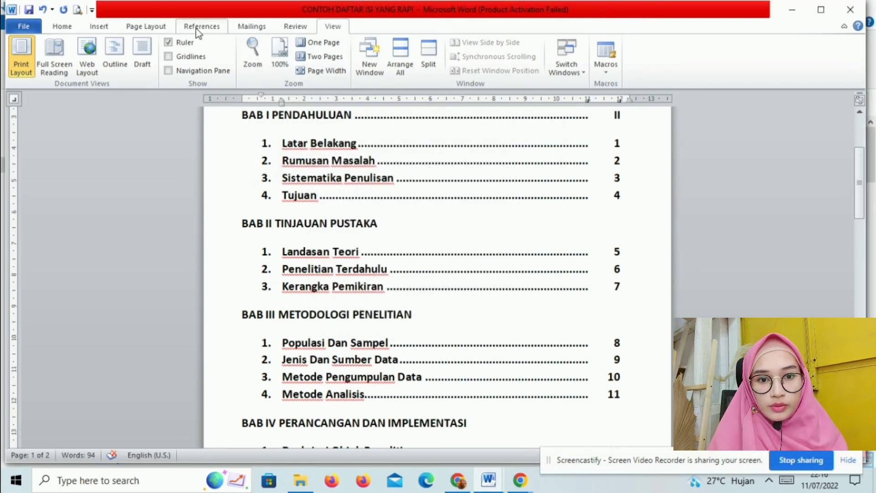
Step: Review both pages of the table of contents in Full Screen Reading view, and return to the Print Layout view
click(54, 51)
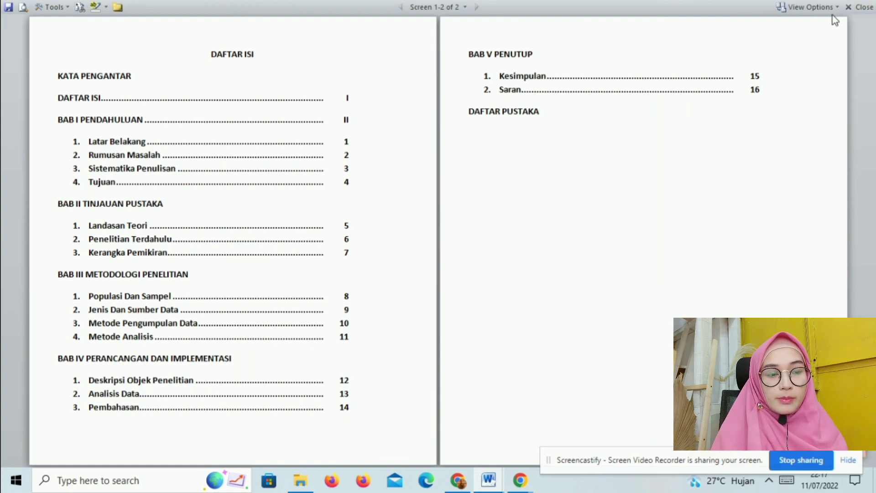
click(864, 8)
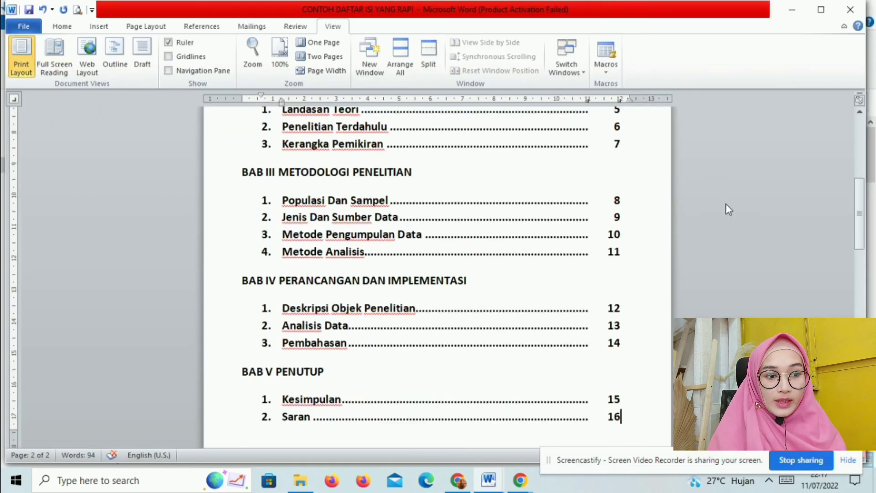
drag(861, 207, 874, 180)
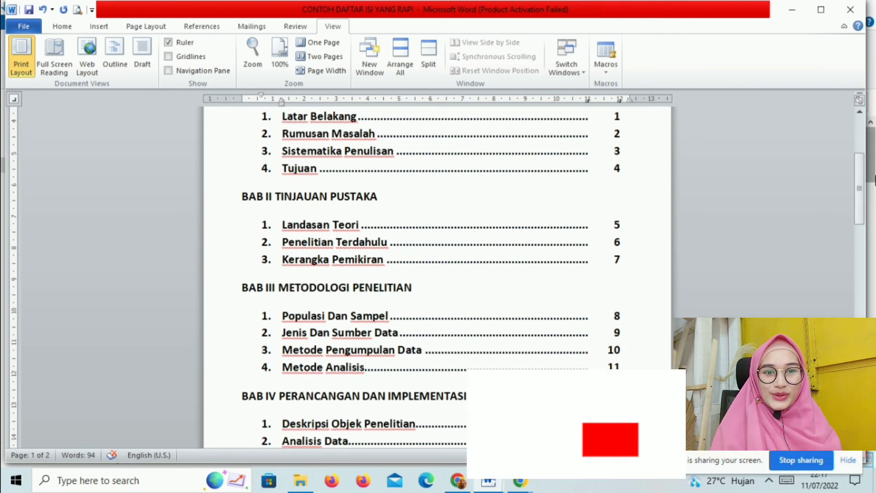